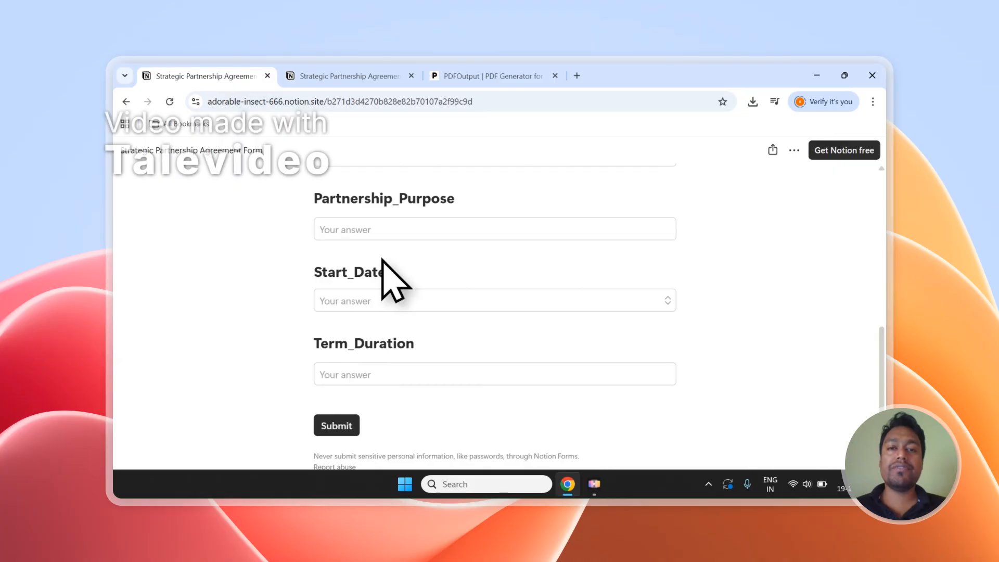
Review the Strategic Partnership Agreement Form's fields and the Entry-1 and Entry-2 responses in its Notion table
scroll(390, 281, "up", 10)
scroll(398, 265, "down", 3)
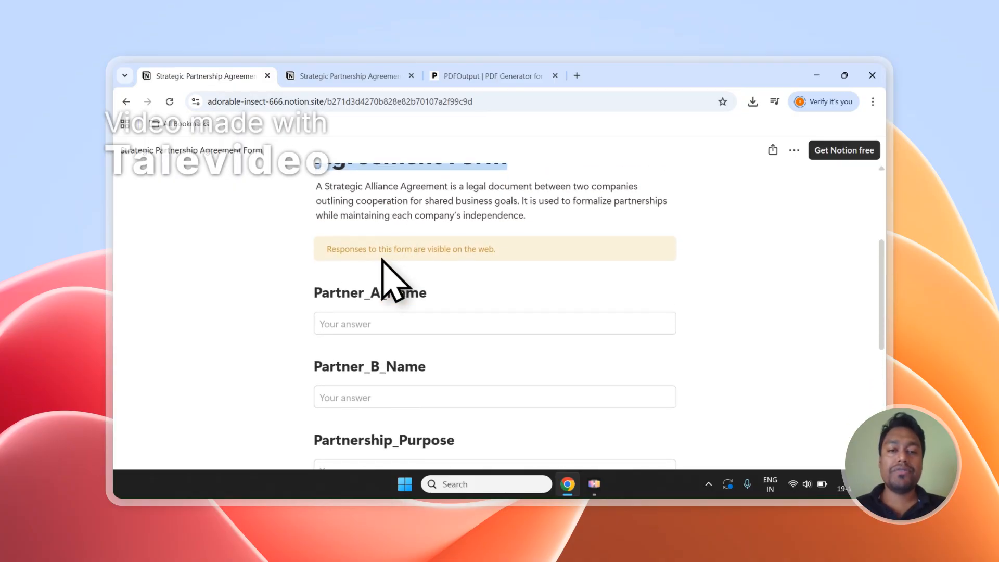
scroll(361, 274, "down", 5)
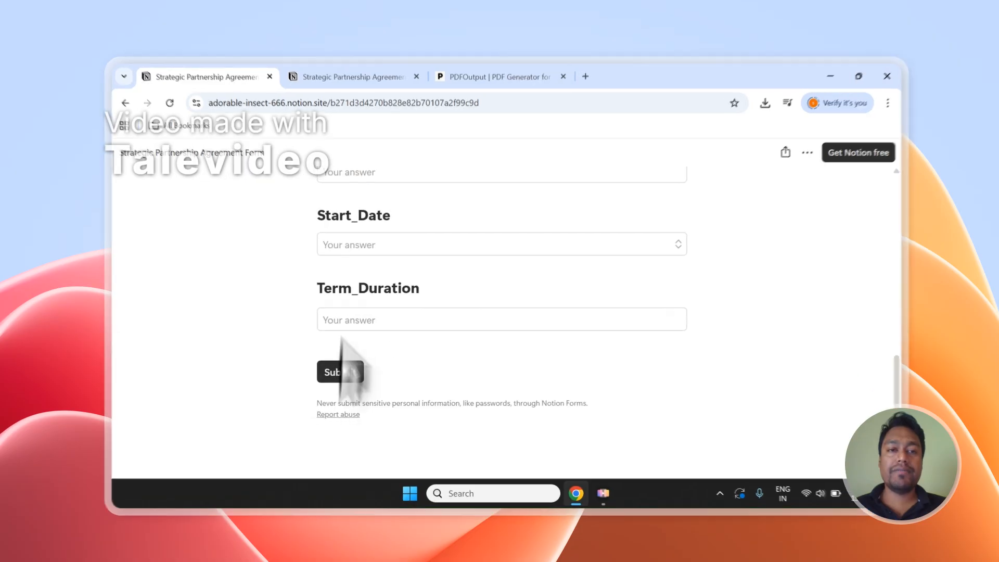
left_click(344, 78)
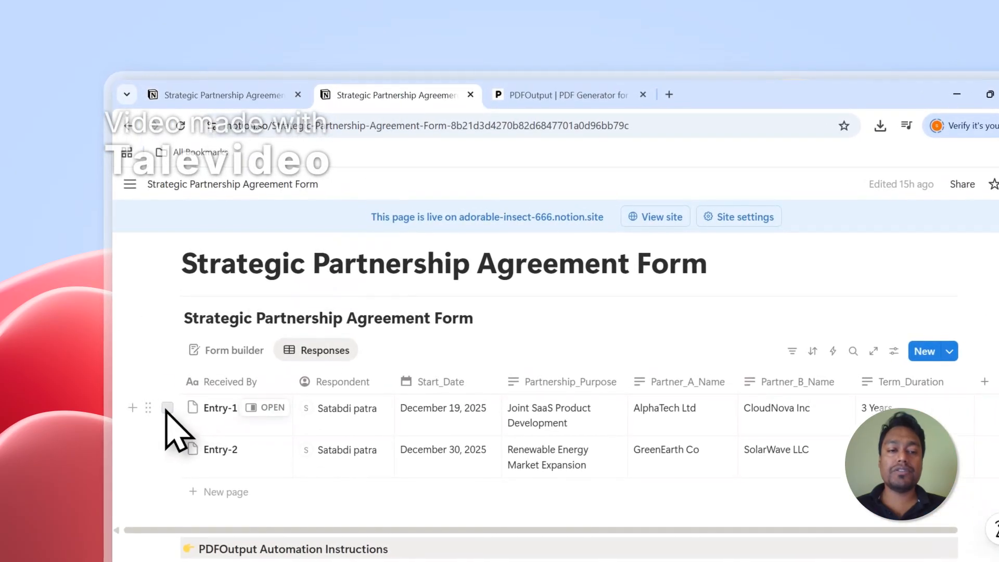
left_click(166, 408)
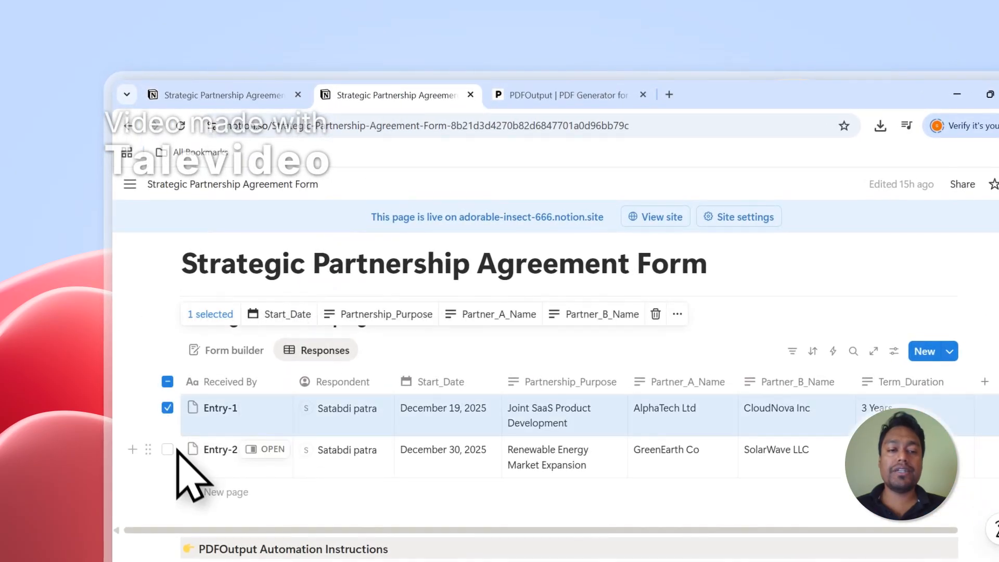
left_click(168, 449)
left_click(167, 382)
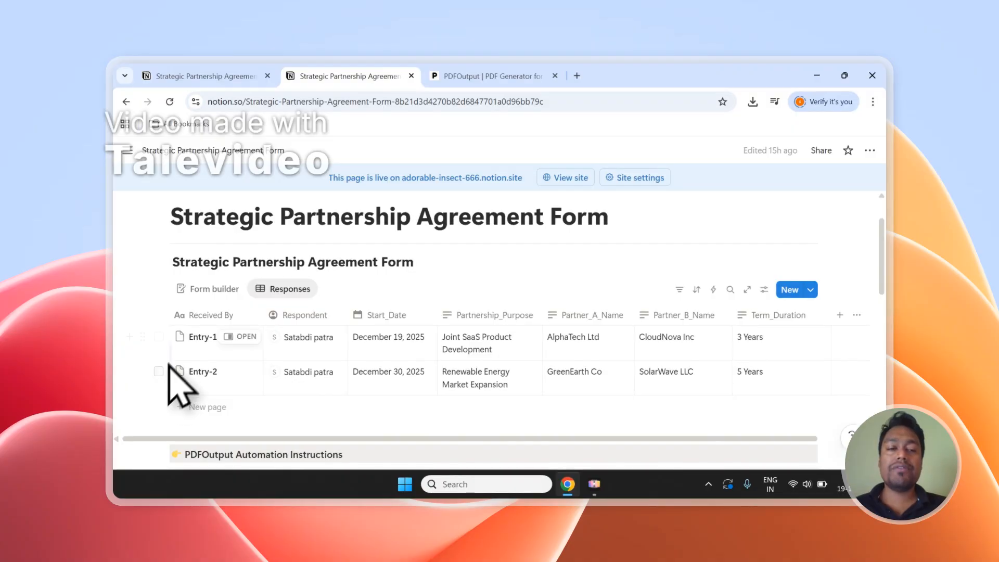
scroll(395, 276, "up", 2)
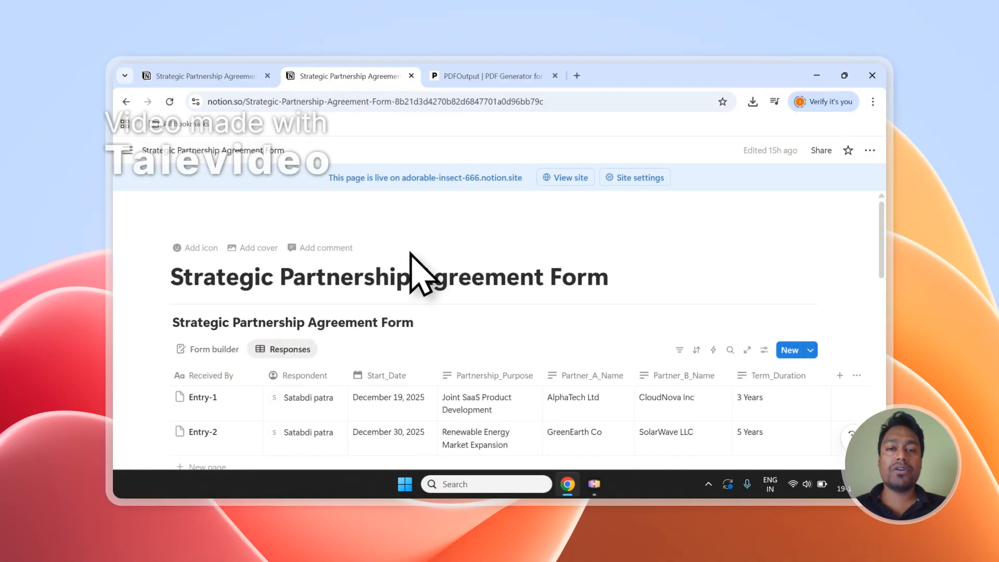
Read the PDFOutput home page's description of generating PDFs from Google Docs and Notion databases, glancing back at the form's responses table
left_click(487, 76)
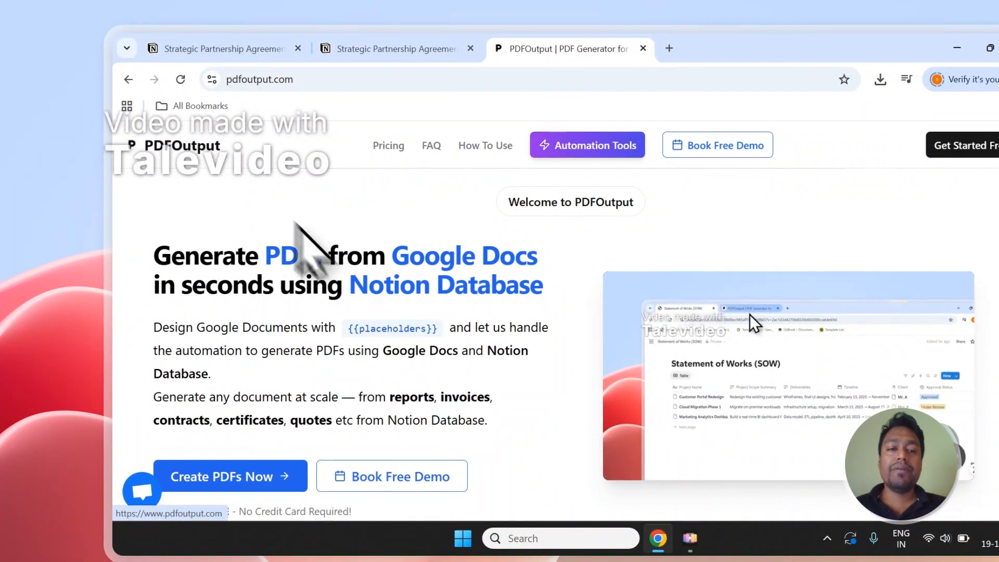
double_click(298, 249)
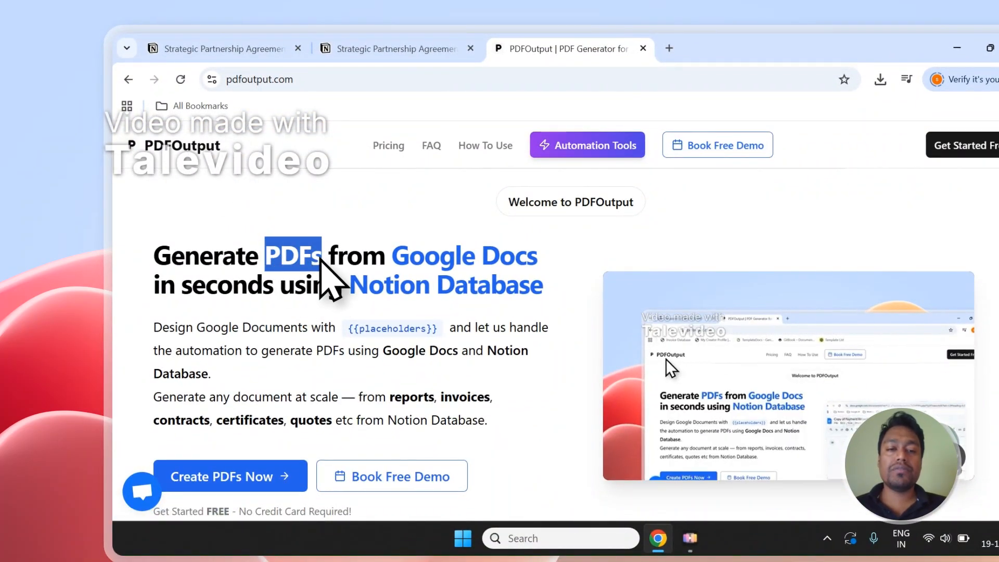
left_click_drag(389, 257, 536, 263)
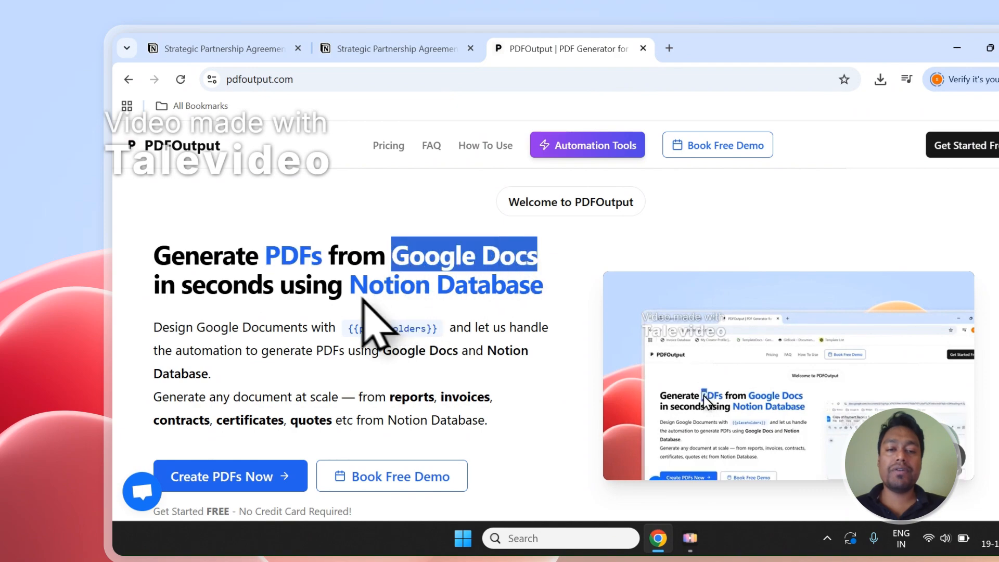
left_click_drag(351, 286, 544, 285)
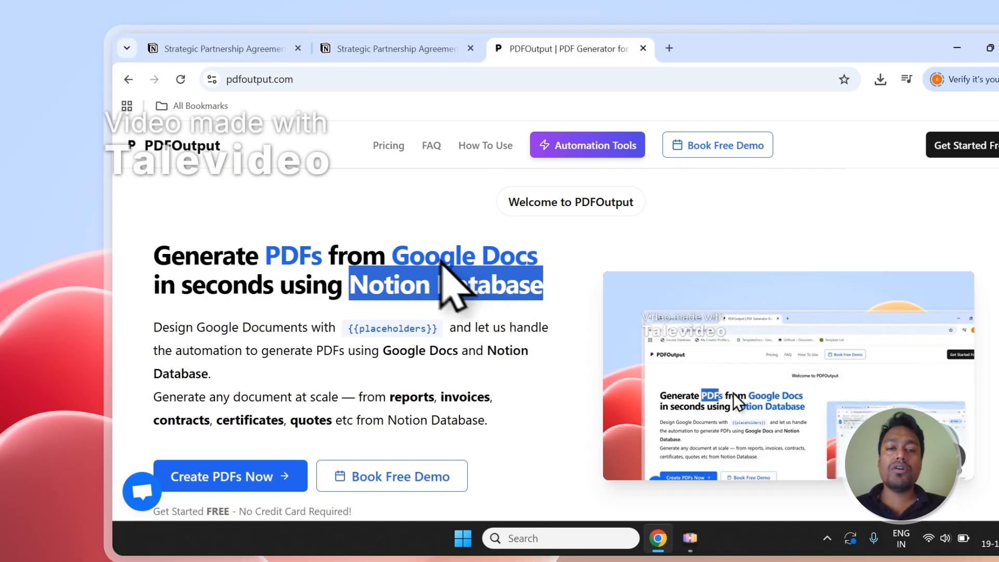
left_click(442, 275)
left_click_drag(403, 251, 491, 256)
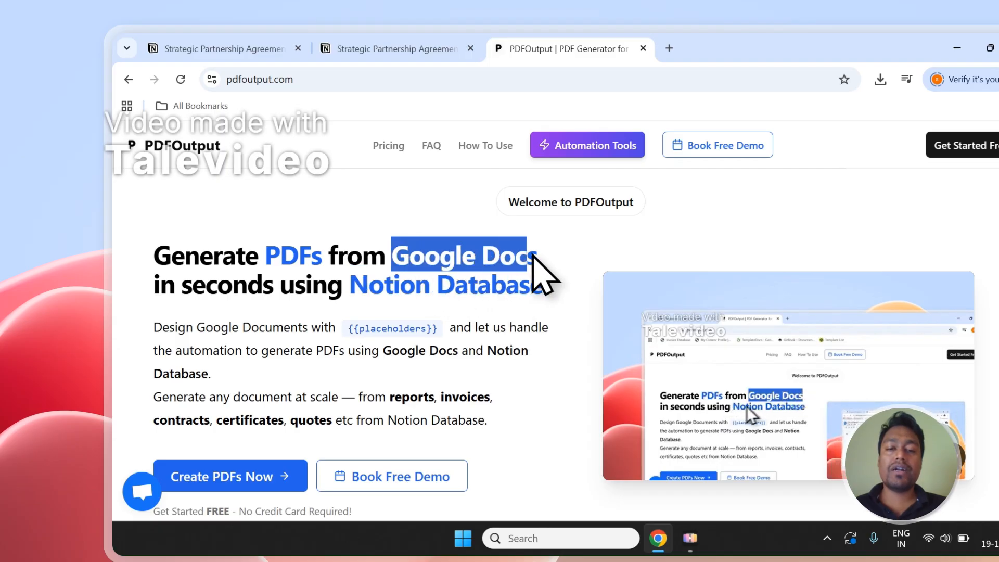
left_click_drag(350, 286, 544, 291)
left_click(431, 48)
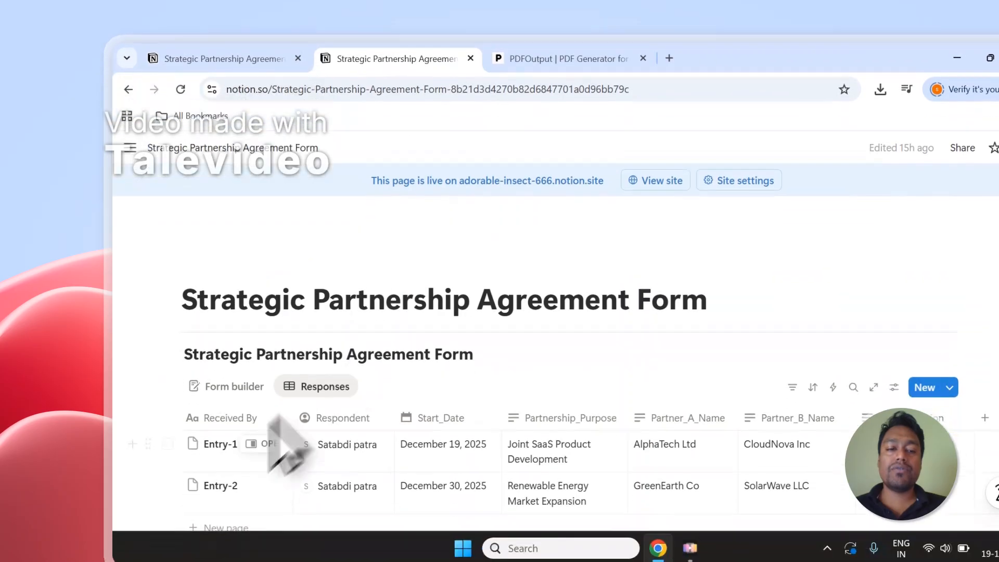
scroll(196, 411, "down", 1)
left_click(551, 46)
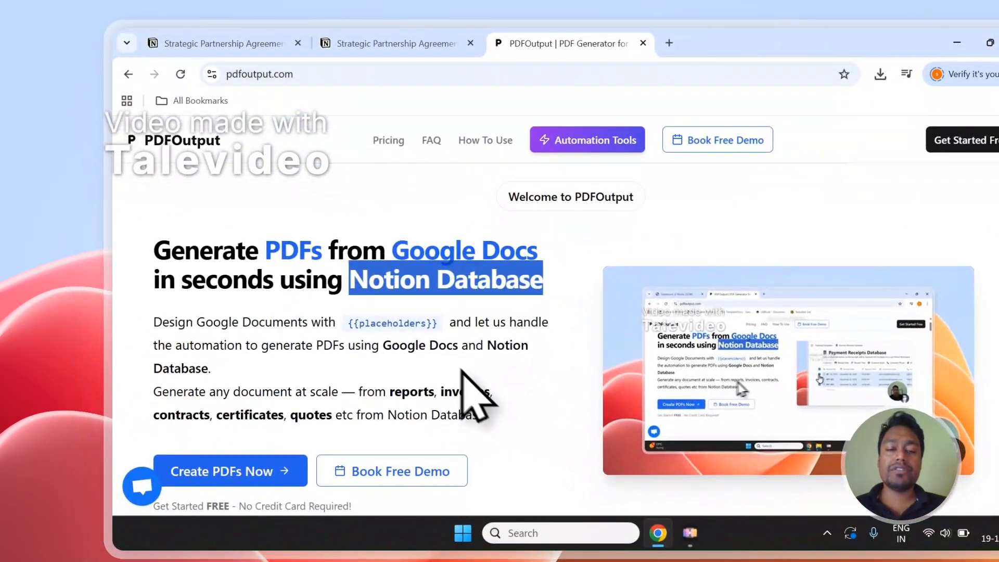
scroll(322, 398, "down", 1)
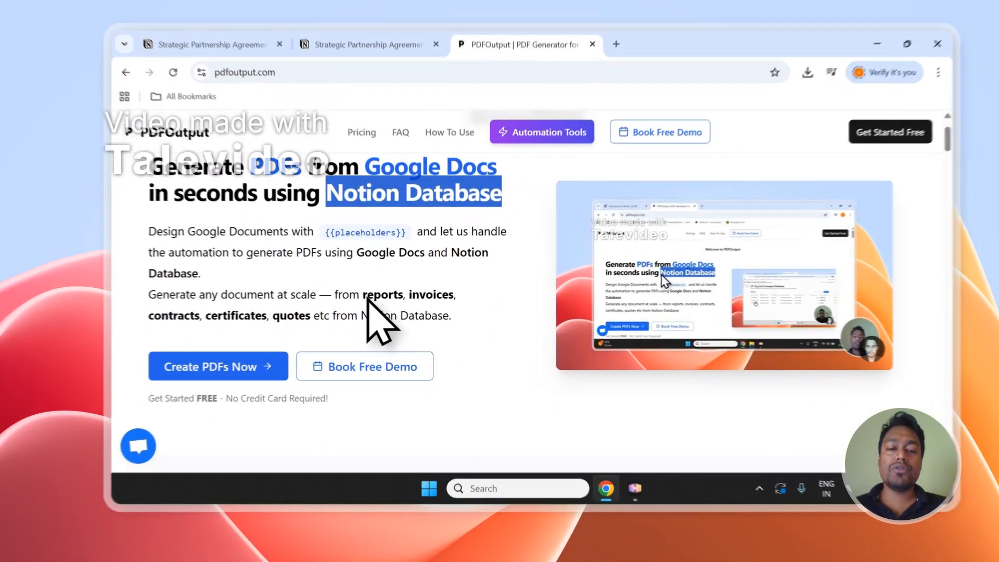
left_click_drag(366, 297, 334, 311)
left_click(482, 289)
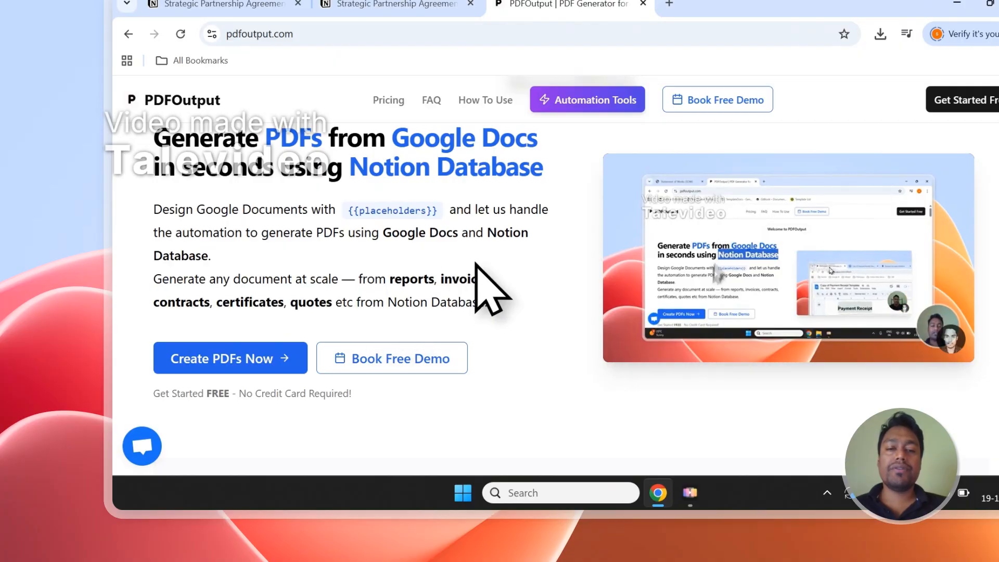
Sign in to PDFOutput with the Google account and grant it the requested access
left_click(260, 346)
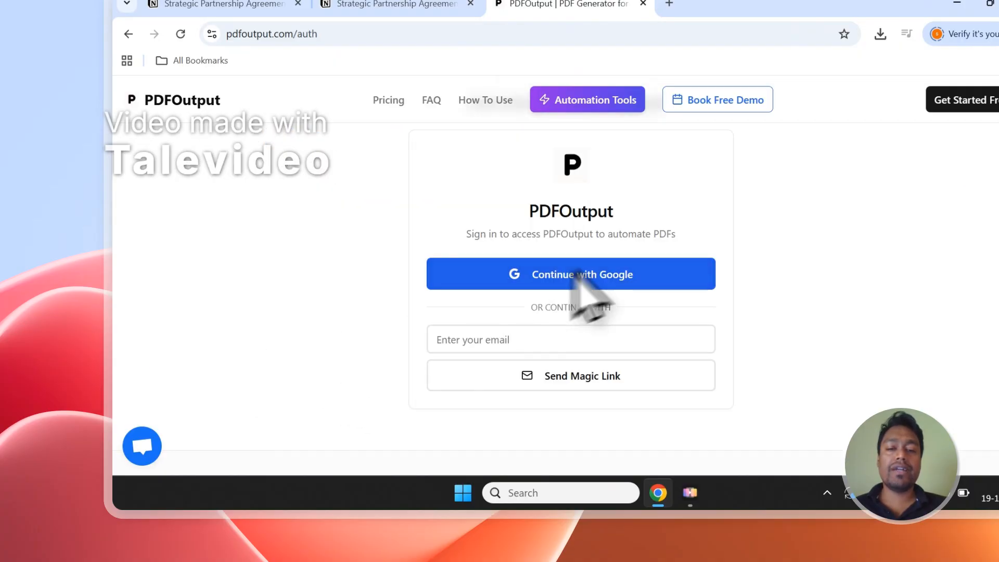
left_click(598, 263)
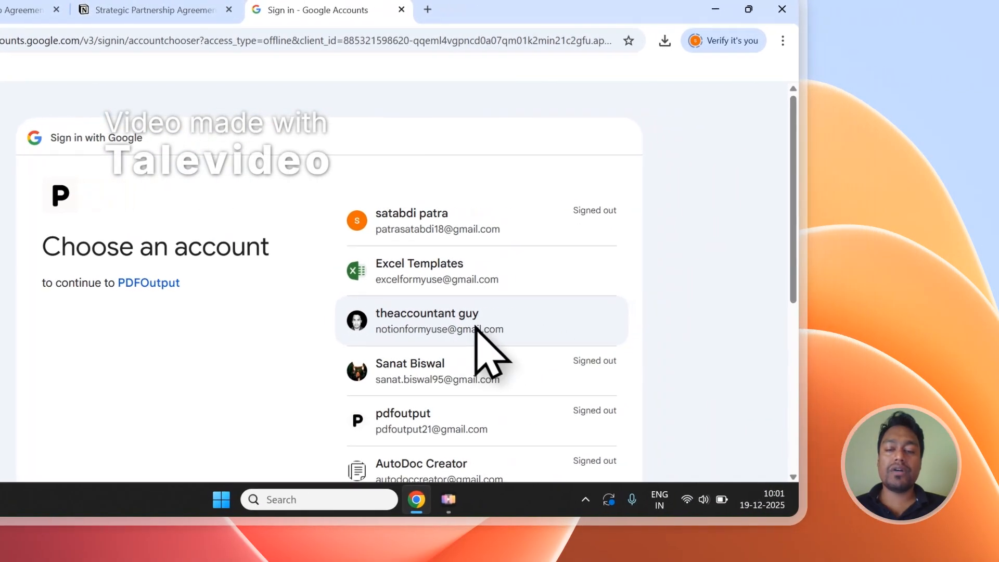
left_click(467, 326)
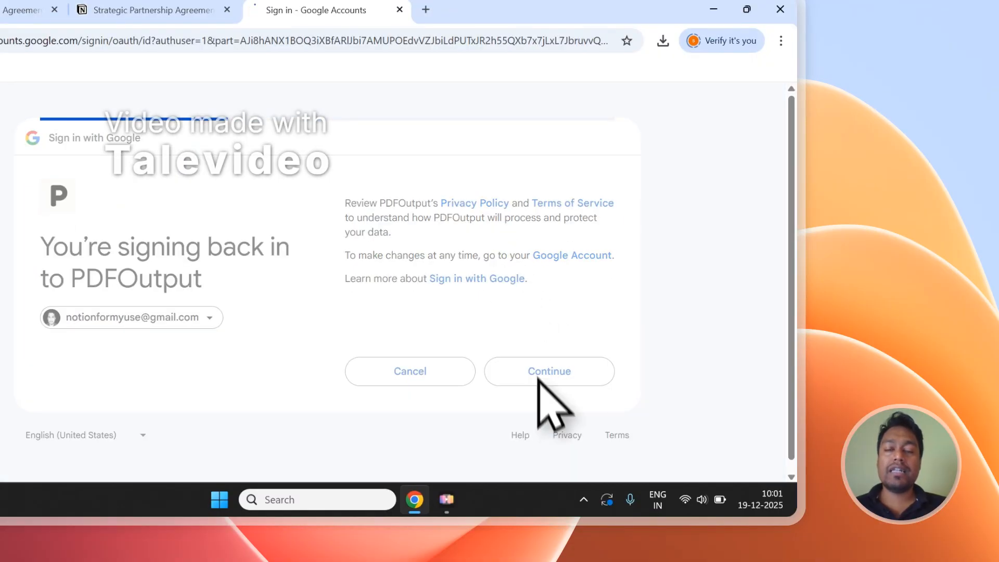
left_click(541, 377)
scroll(549, 240, "down", 2)
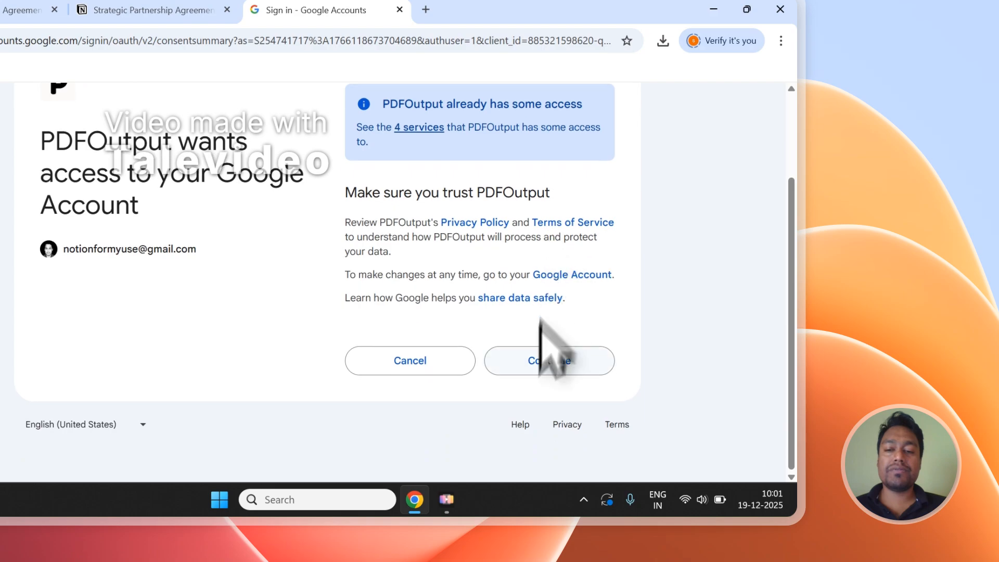
left_click(530, 361)
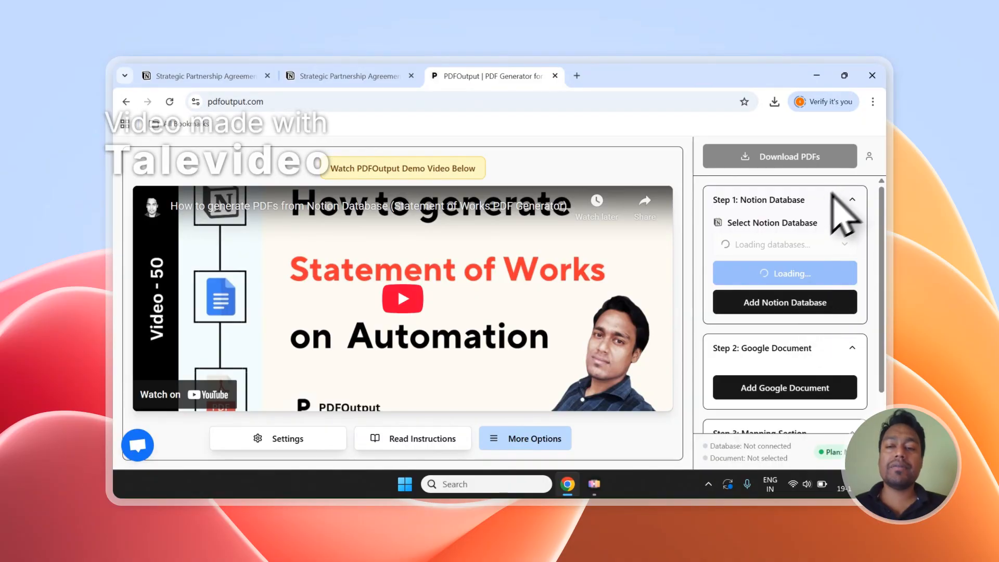
Look over the setup sections in PDFOutput and start adding a Notion database
scroll(816, 221, "down", 1)
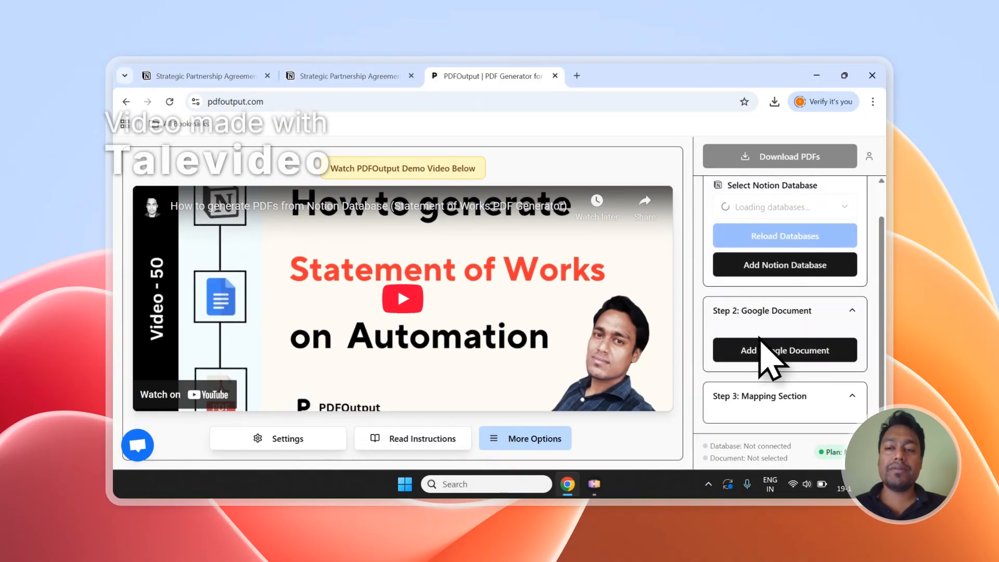
scroll(781, 333, "down", 1)
scroll(795, 321, "down", 10)
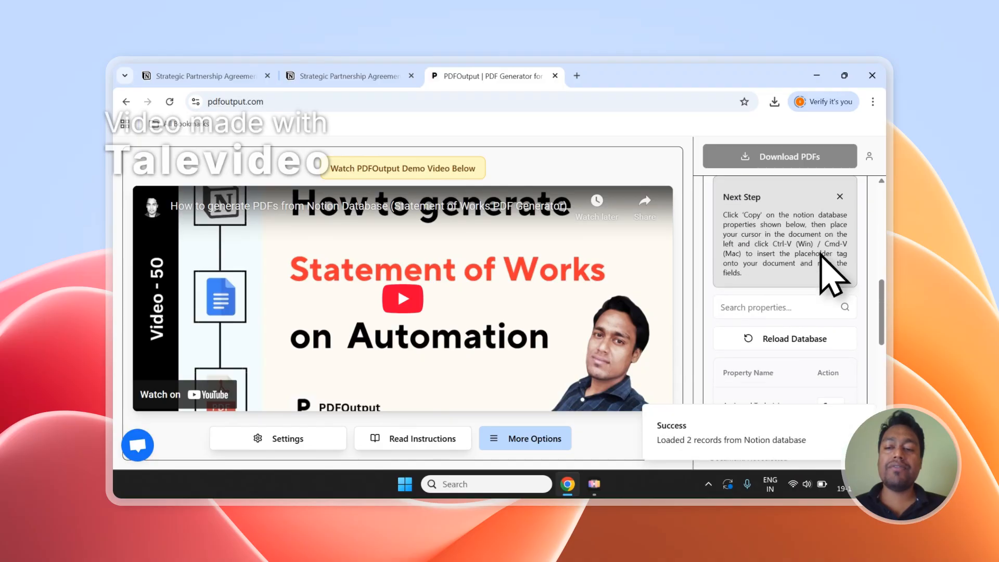
scroll(847, 369, "up", 5)
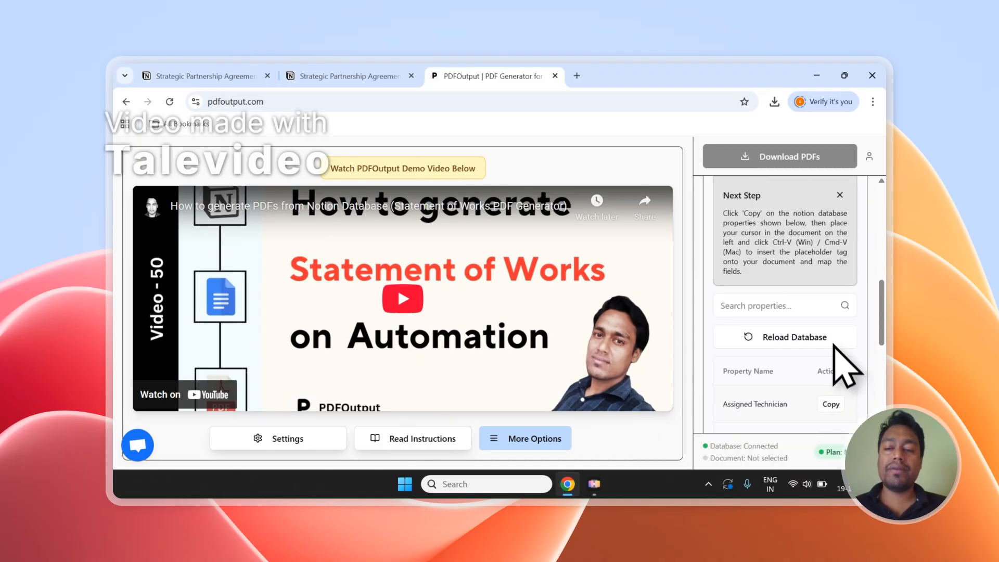
scroll(834, 344, "up", 5)
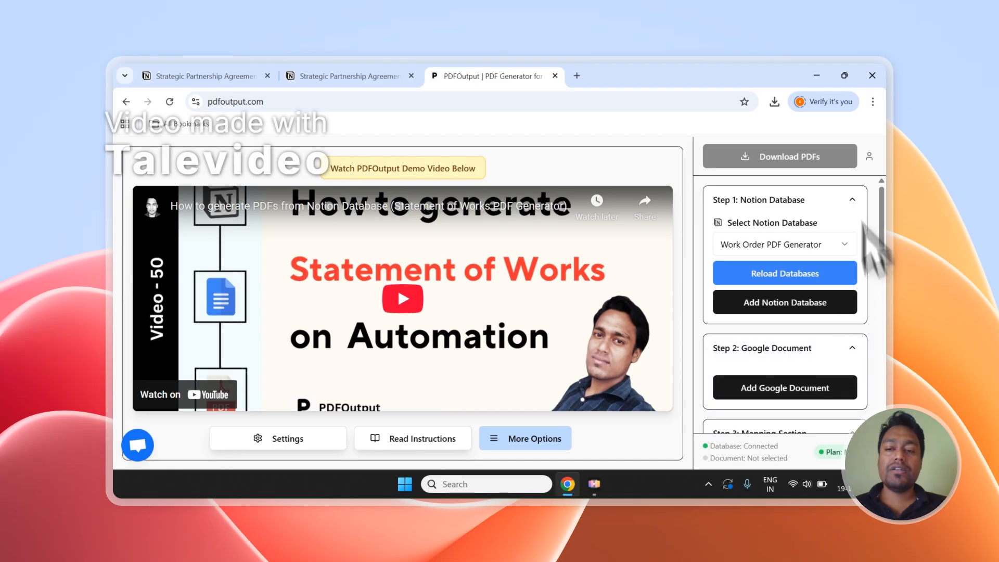
left_click(775, 302)
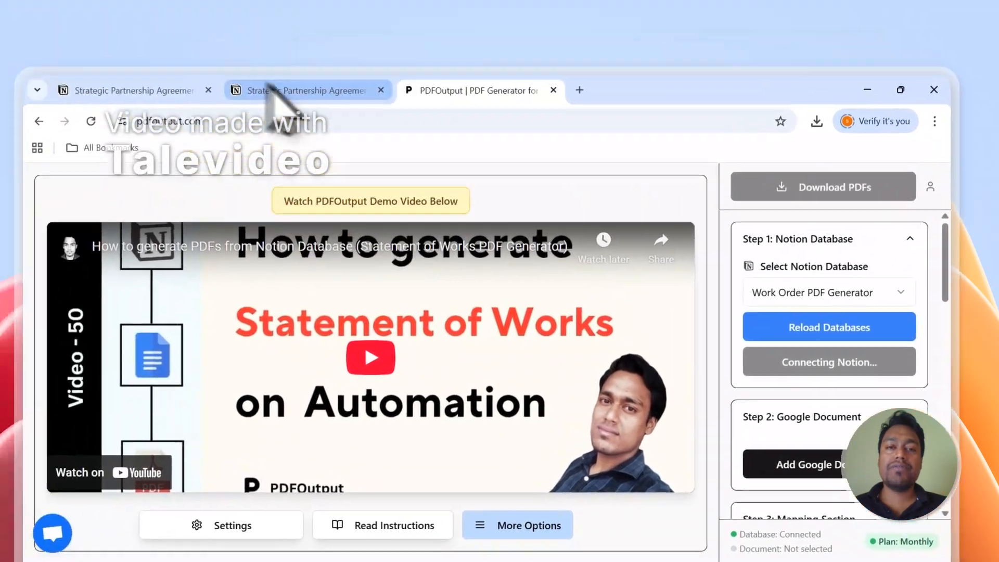
Copy the page title "Strategic Partnership Agreement Form" from the Notion responses page
left_click(274, 94)
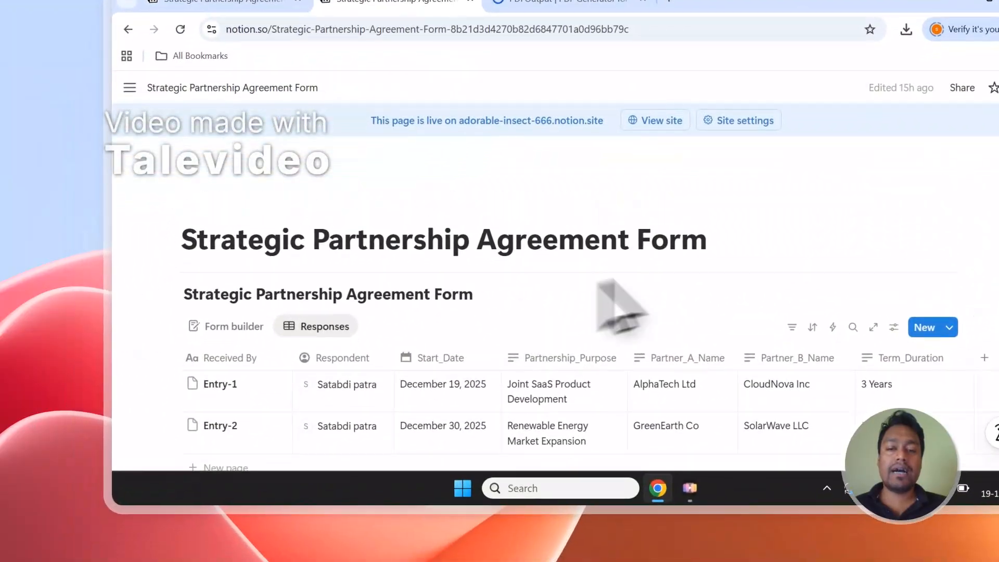
left_click_drag(707, 252, 357, 253)
left_click(186, 253)
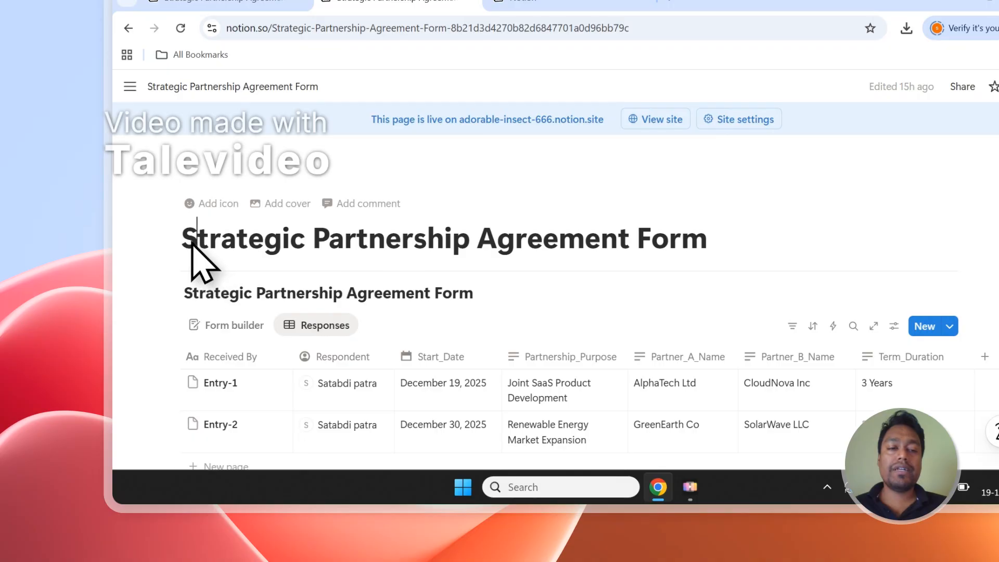
left_click_drag(718, 237, 218, 241)
right_click(251, 252)
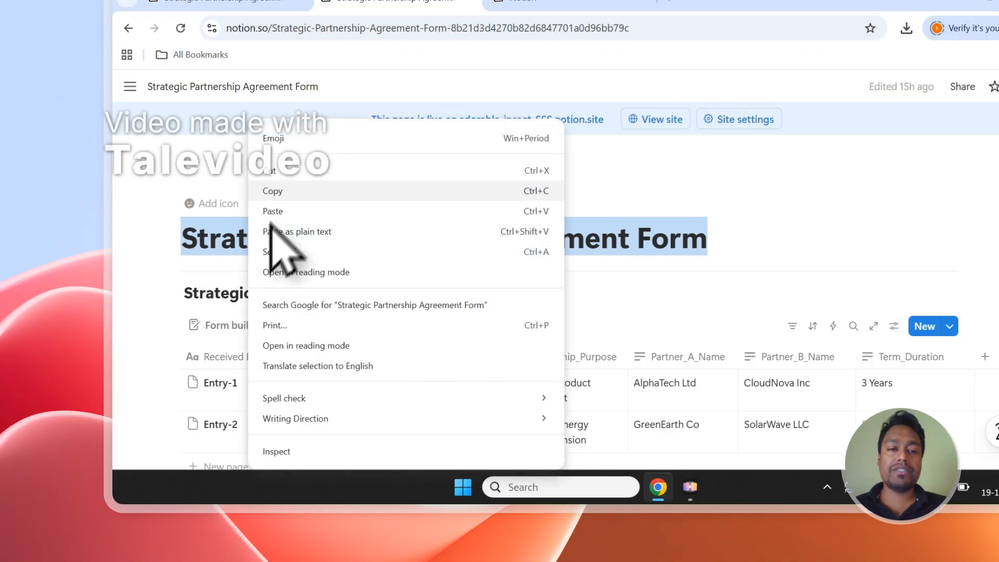
left_click(270, 188)
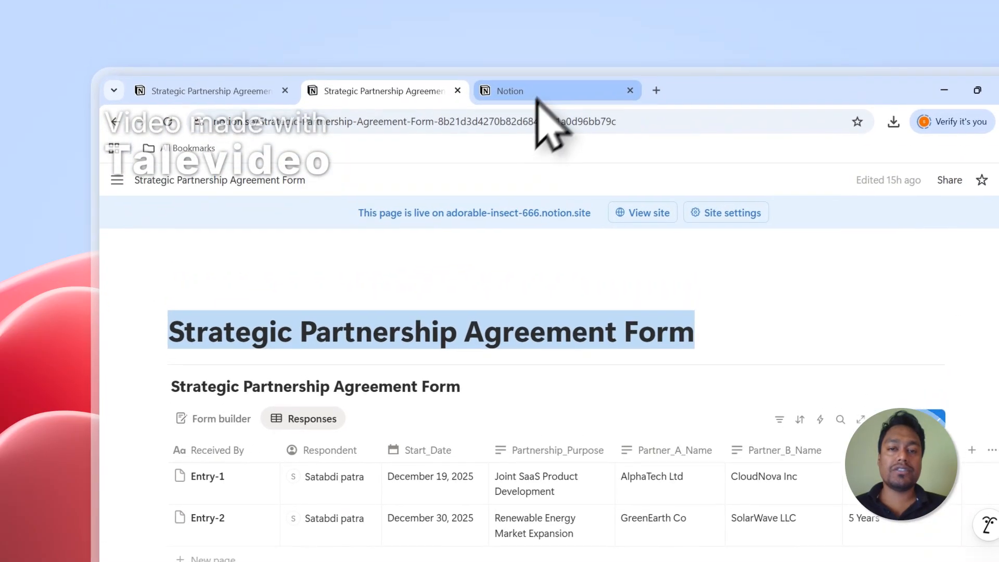
Proceed to page selection in Notion's PDFOutput connection request and search for "Strategic Partnership Agreement Form" using the copied title
left_click(549, 3)
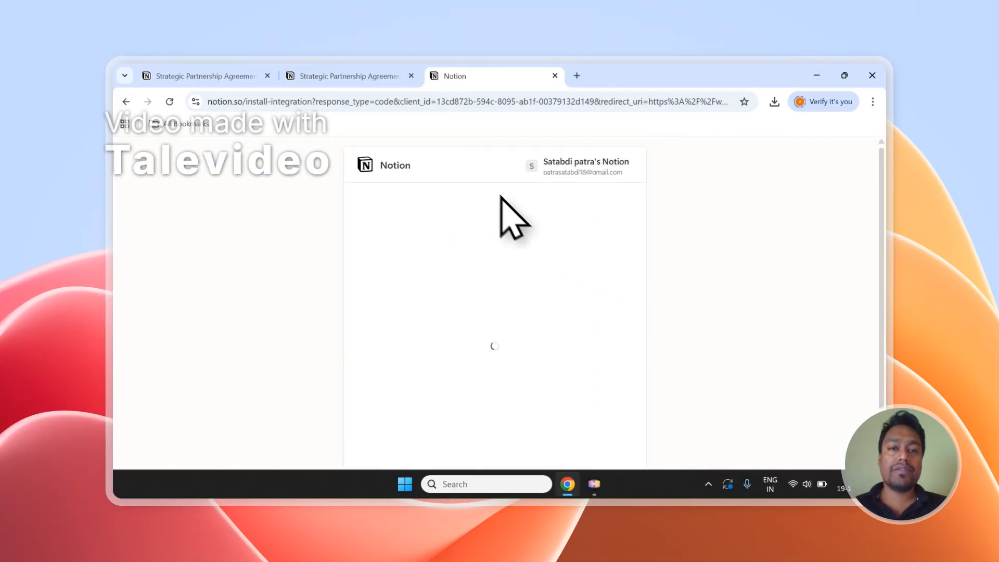
left_click(393, 79)
left_click(453, 76)
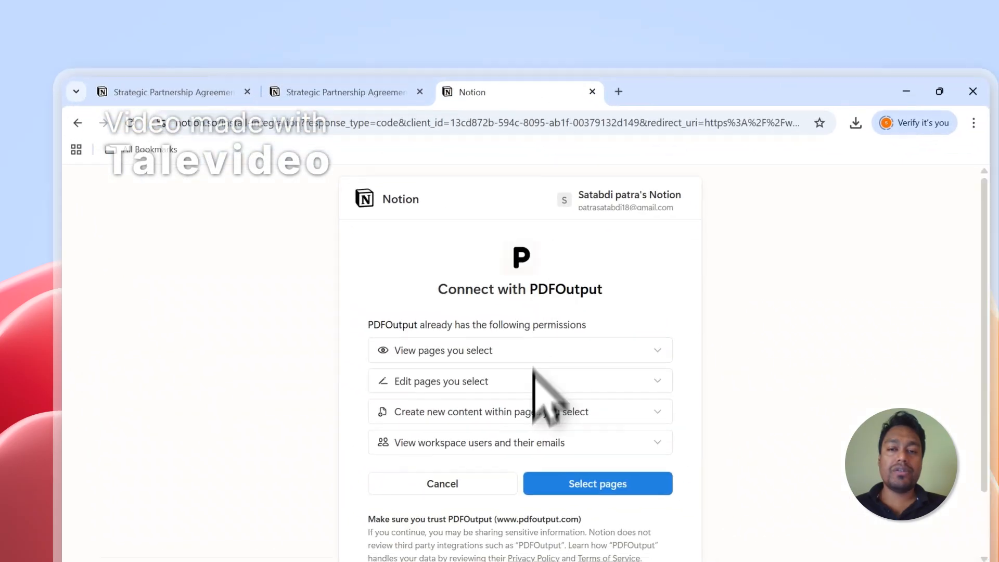
scroll(520, 372, "down", 2)
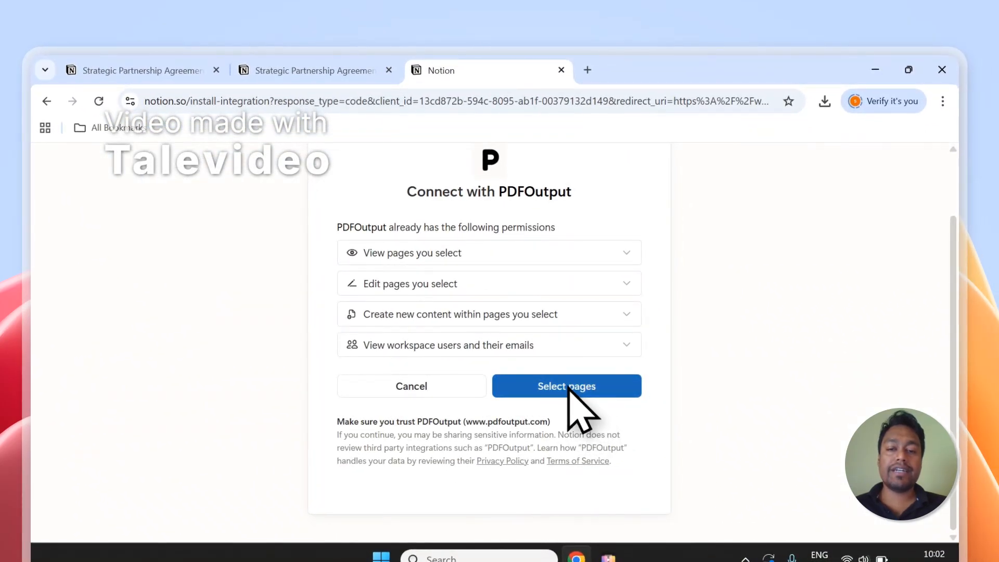
left_click(568, 389)
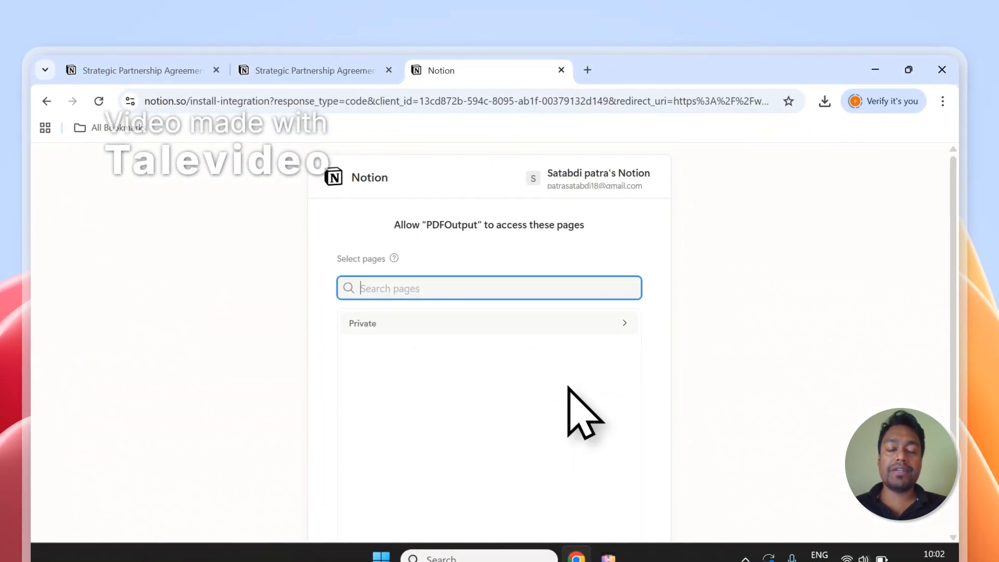
right_click(386, 290)
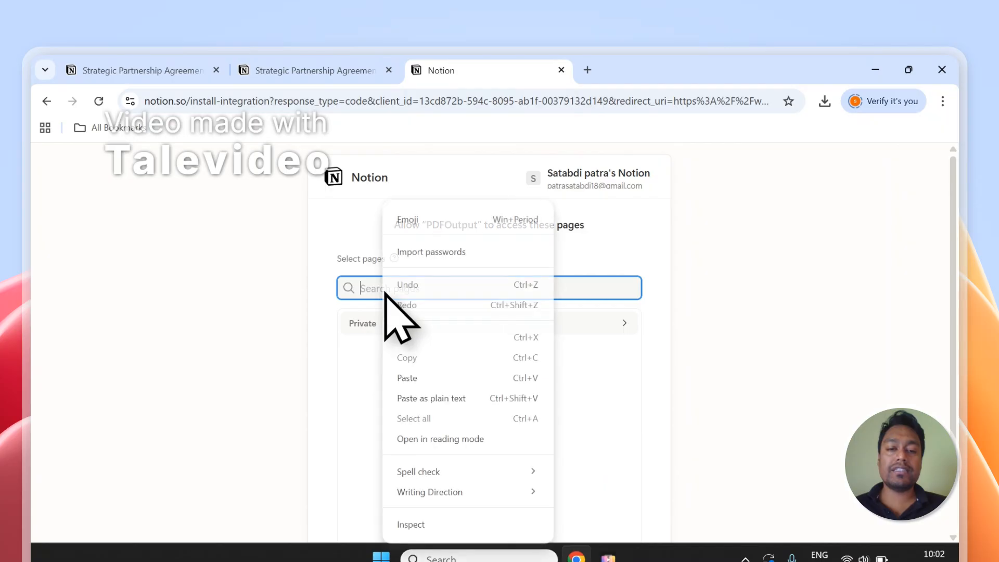
left_click(426, 375)
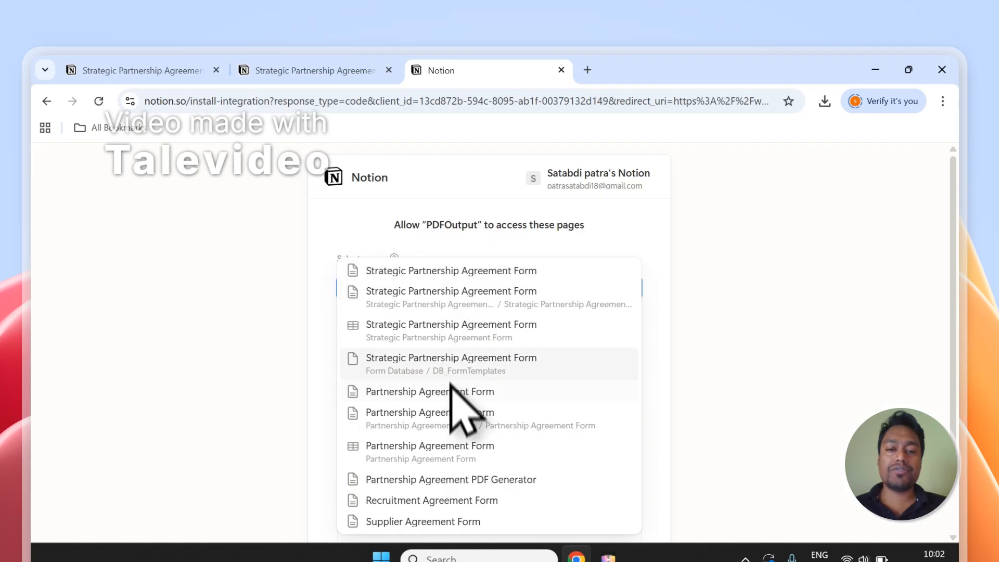
Select the top-level "Strategic Partnership Agreement Form" page for PDFOutput access and close the search results
left_click(451, 271)
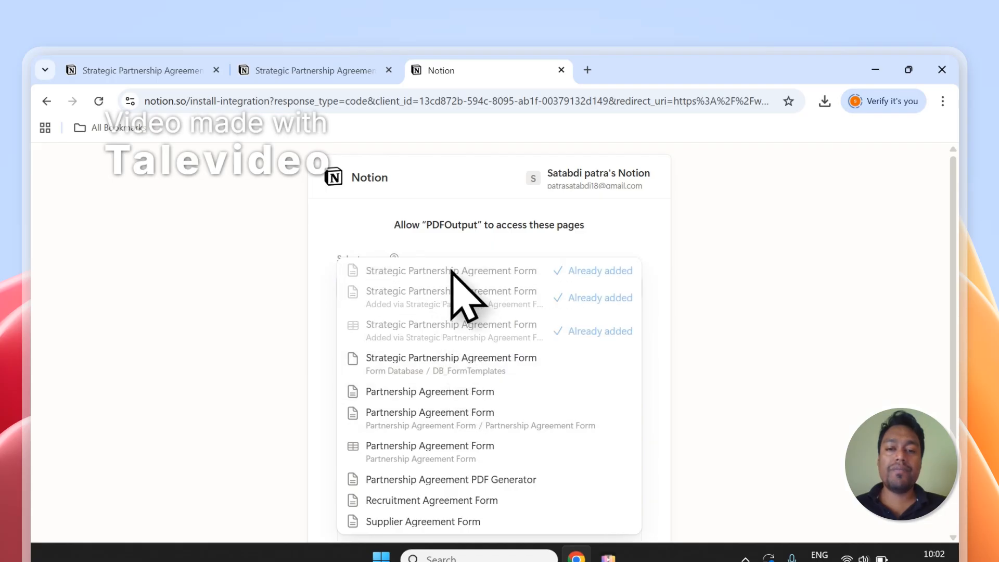
left_click(632, 204)
left_click(384, 331)
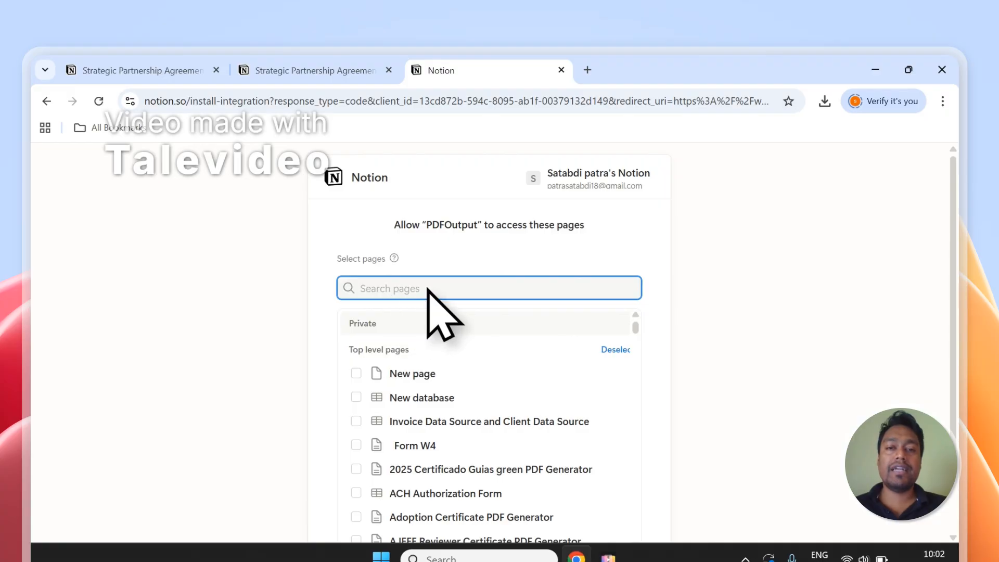
scroll(379, 332, "down", 2)
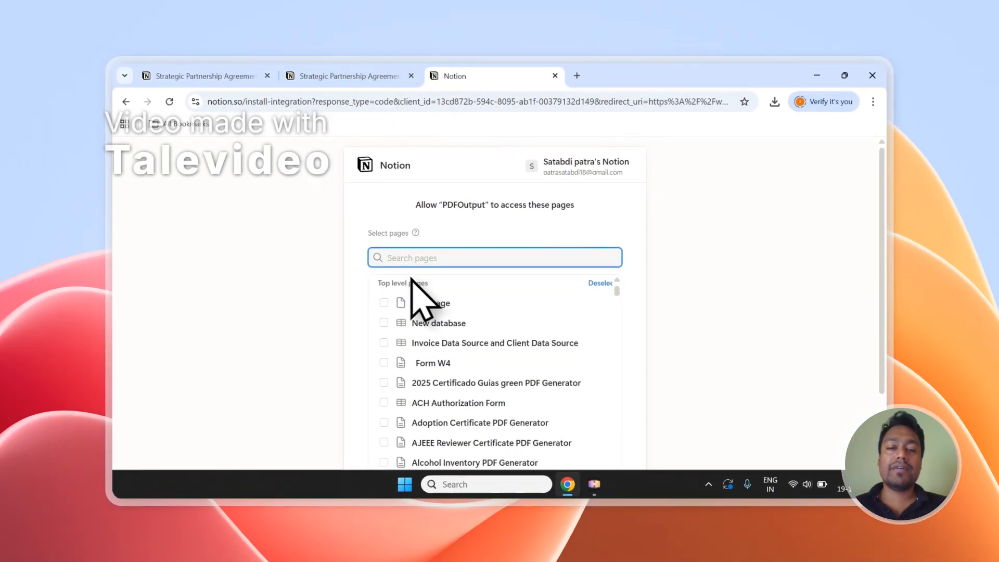
scroll(391, 313, "up", 1)
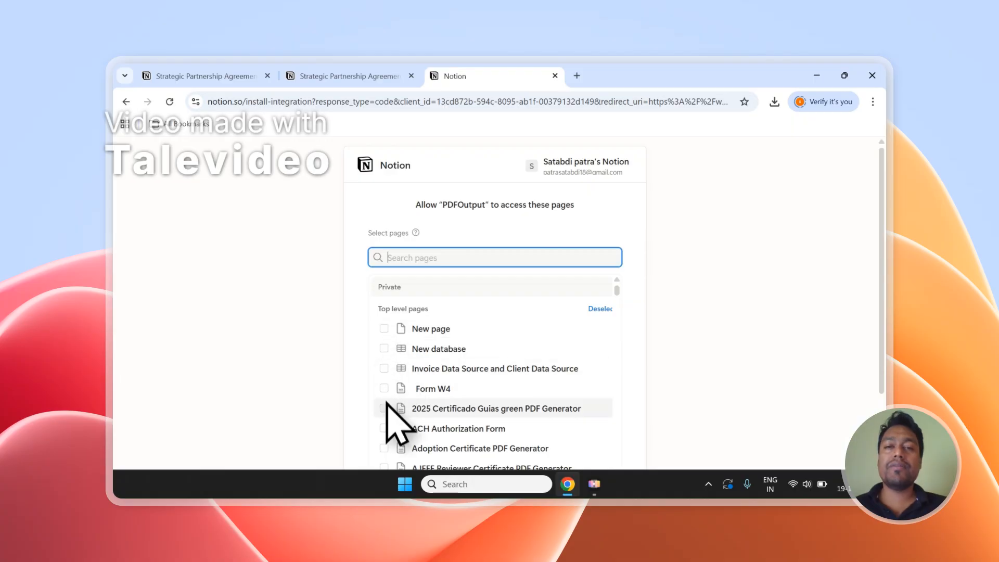
Check the title of the Strategic Partnership Agreement Form page in the Notion responses tab
left_click(341, 76)
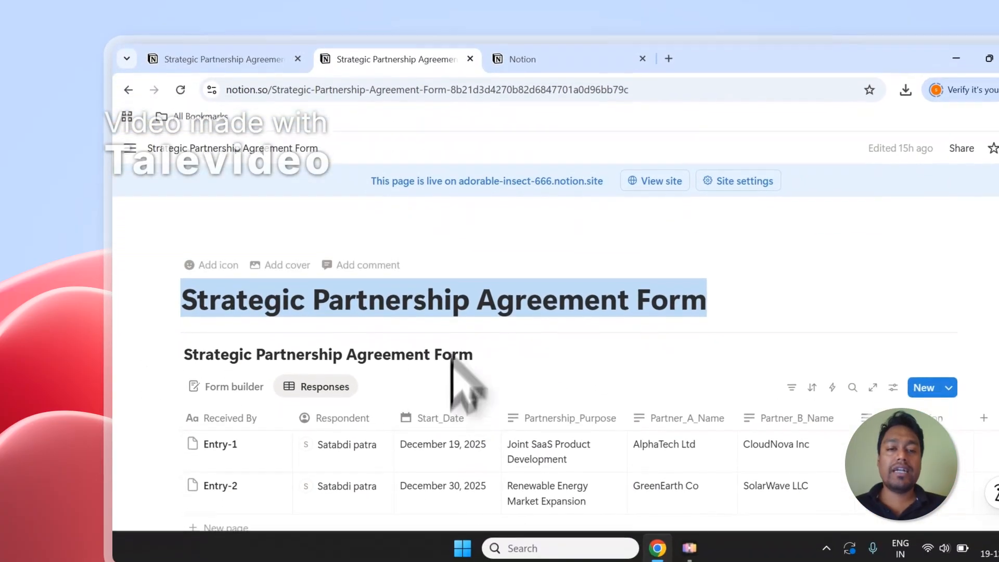
left_click(396, 278)
left_click_drag(197, 289, 697, 288)
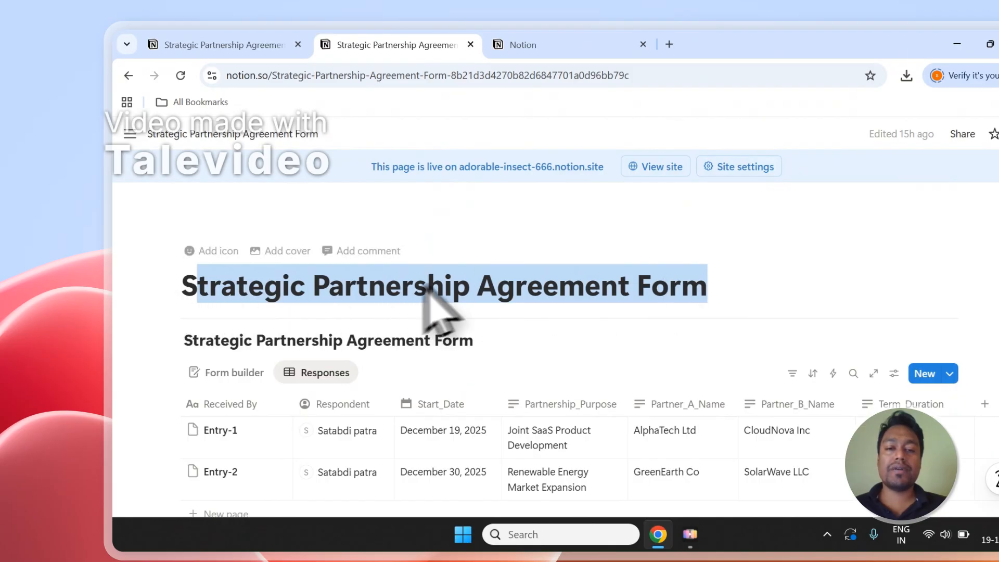
left_click(577, 290)
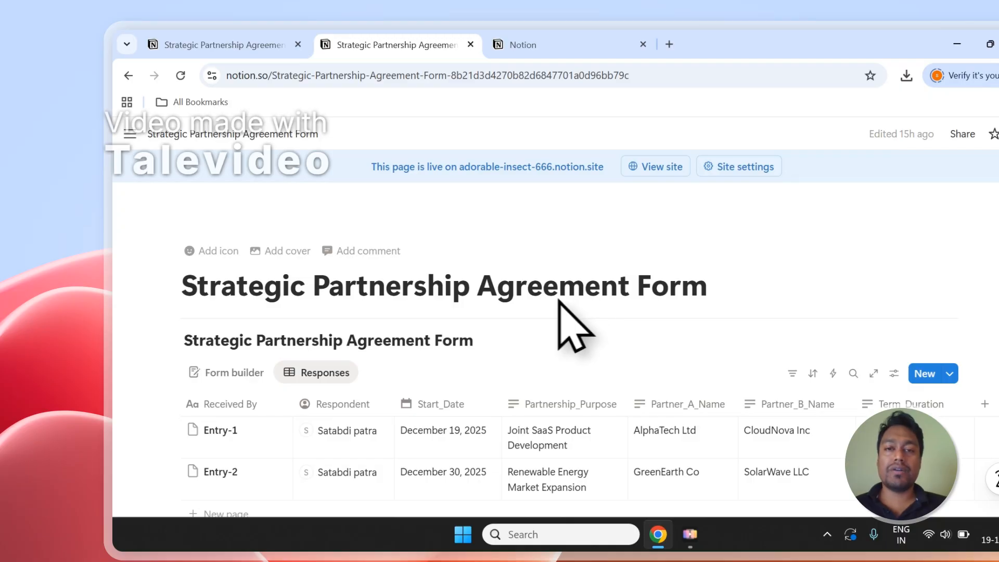
Return to Notion's connection request and allow PDFOutput access to the selected pages
left_click(523, 45)
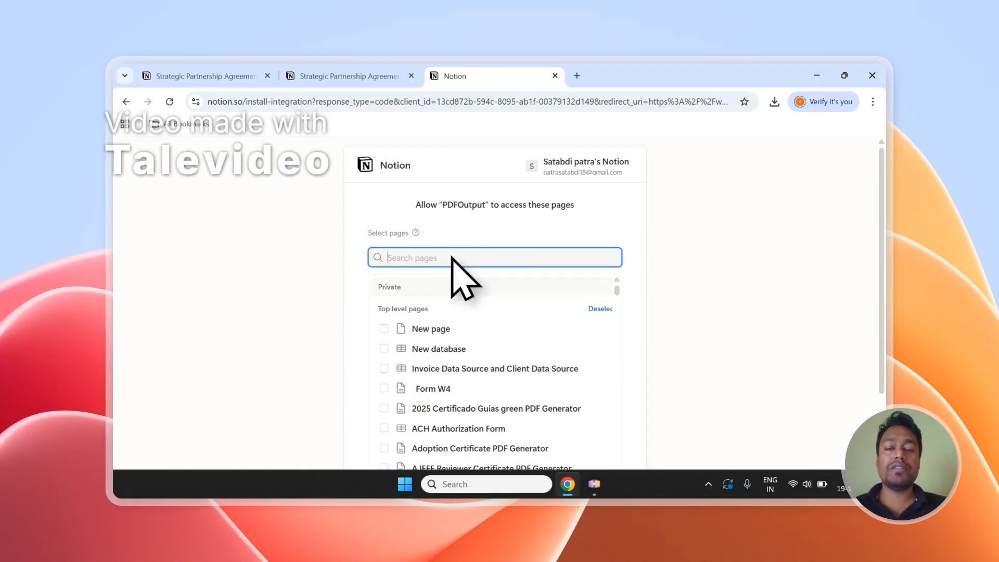
scroll(451, 257, "down", 2)
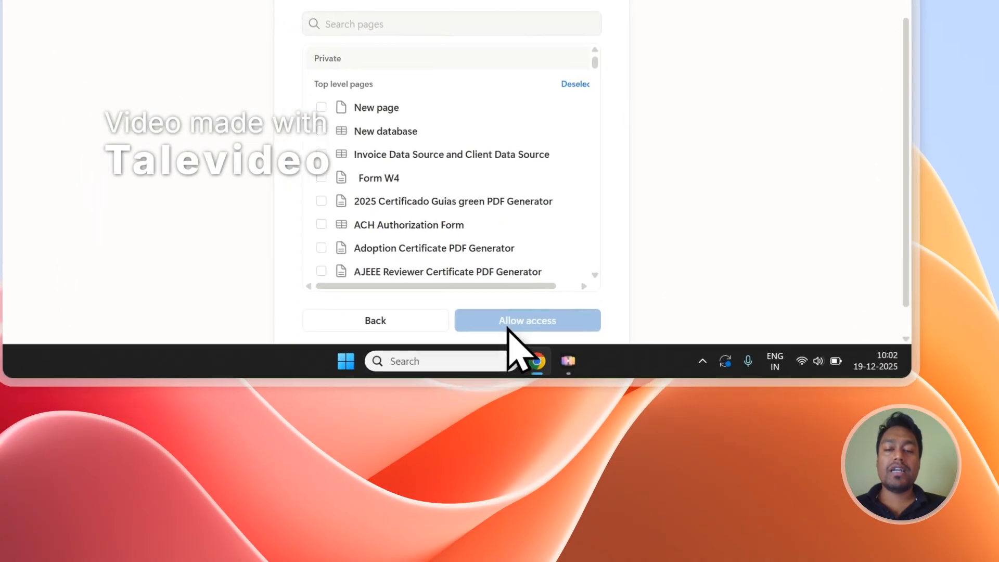
left_click(546, 450)
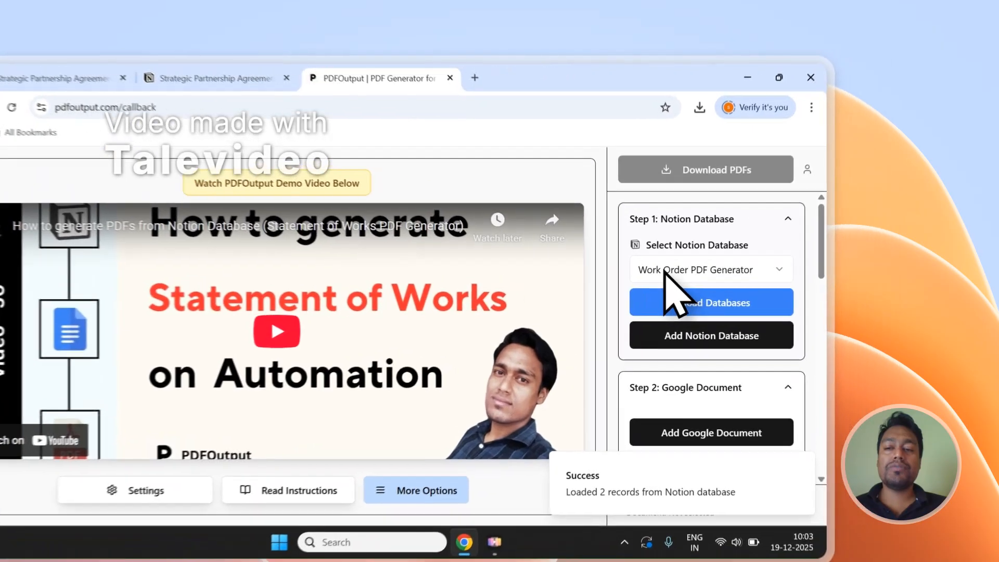
Reload the Notion databases in PDFOutput, select the Strategic Partnership database and look through its property list
left_click(746, 248)
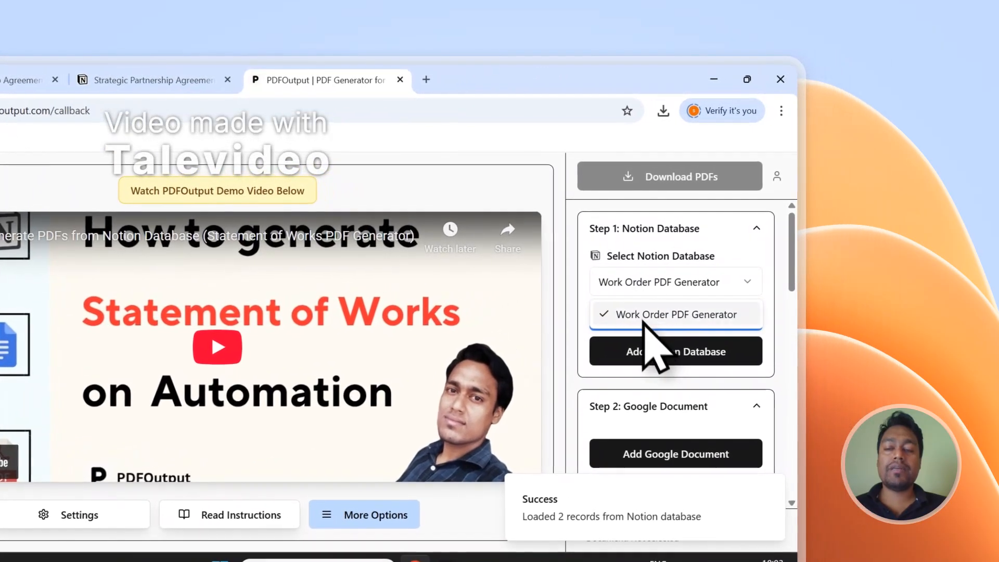
left_click(635, 312)
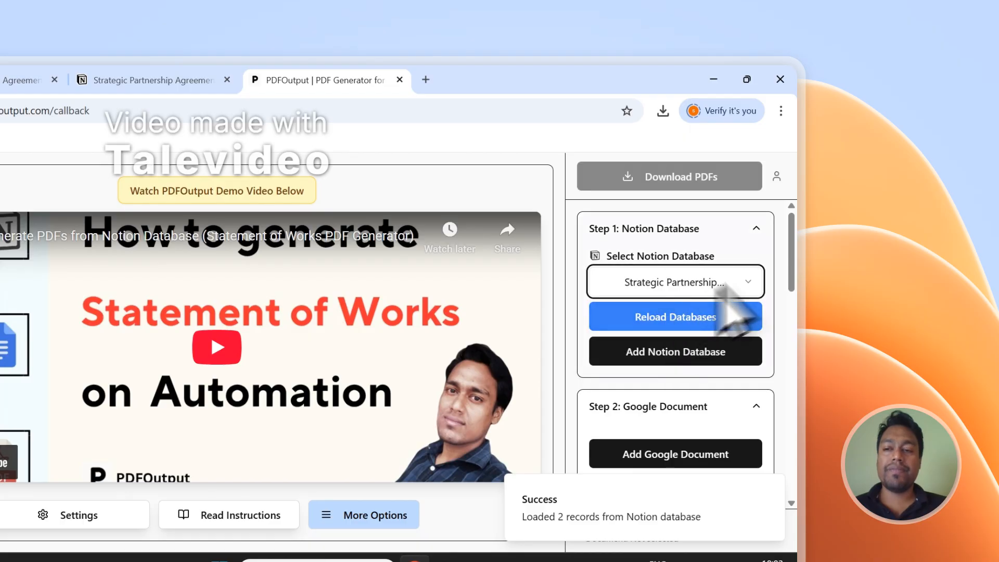
scroll(791, 250, "down", 10)
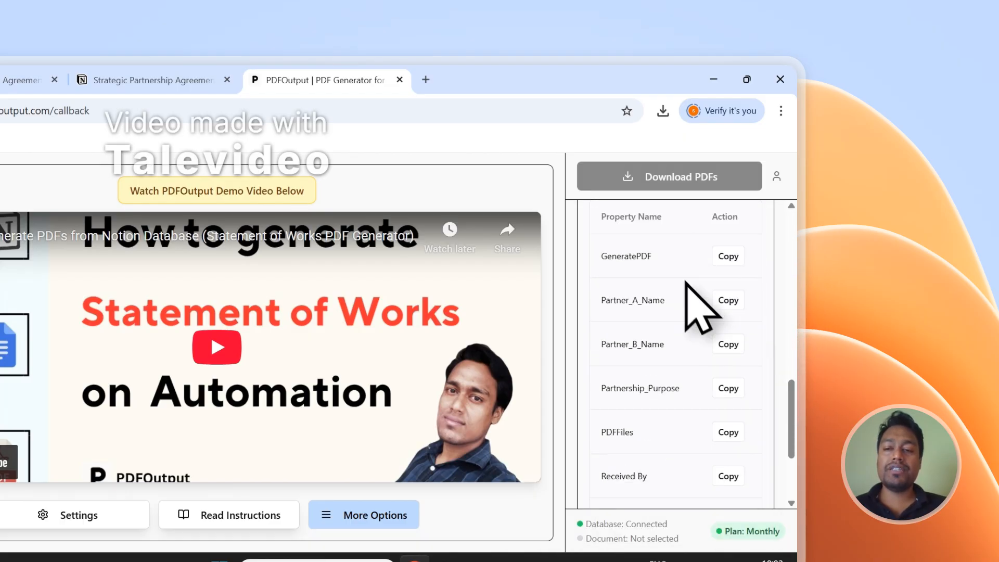
scroll(728, 281, "down", 3)
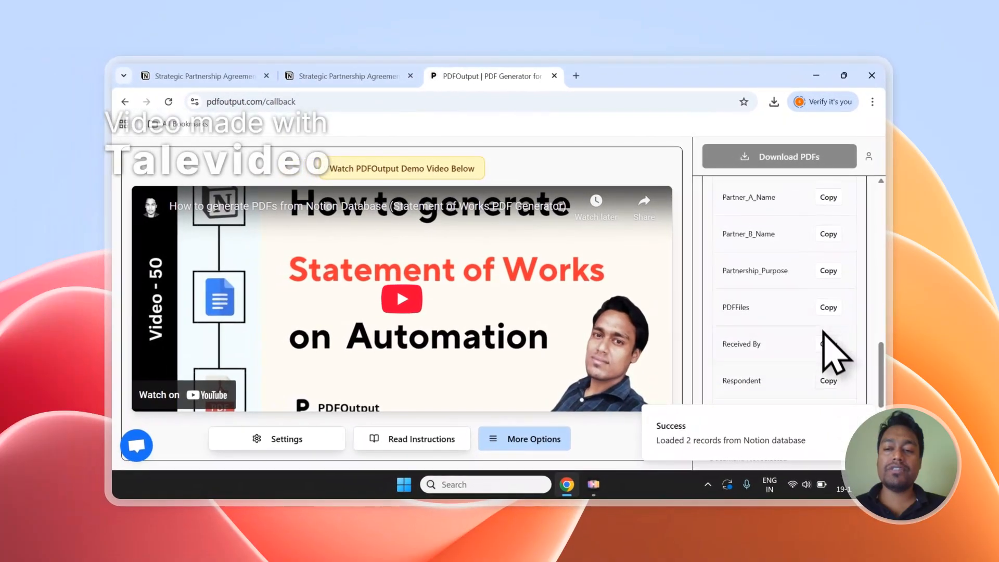
scroll(836, 354, "up", 3)
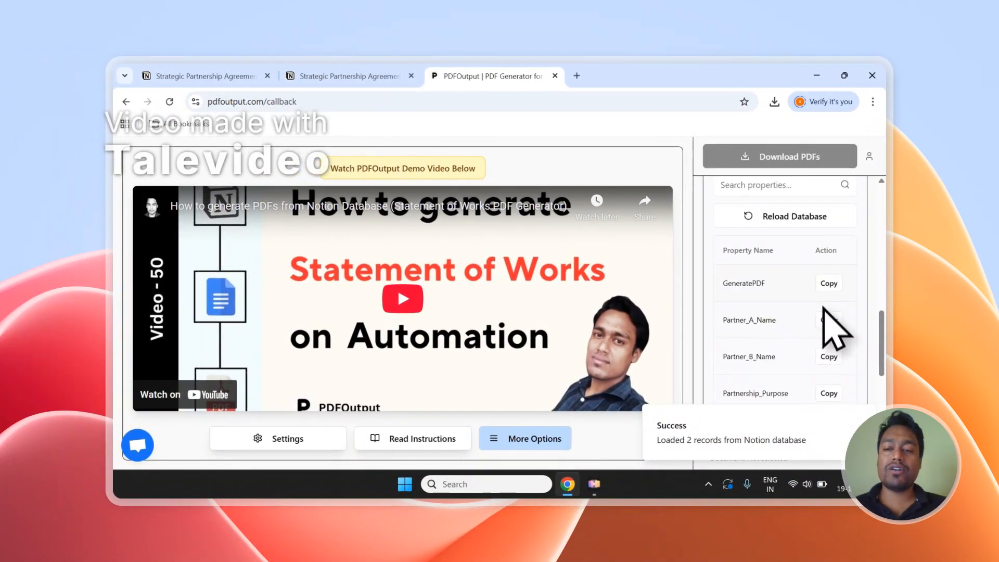
scroll(825, 312, "up", 5)
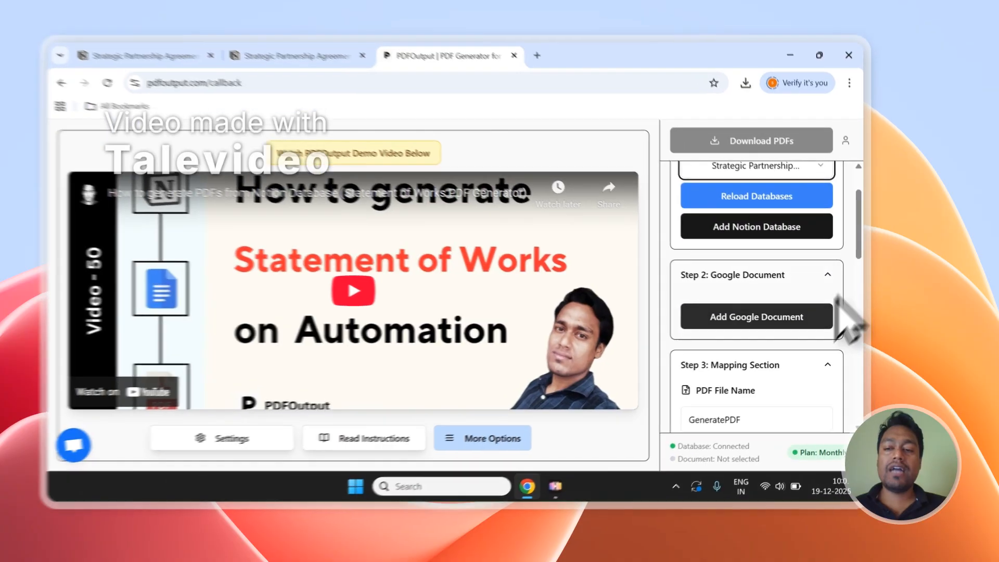
left_click(828, 322)
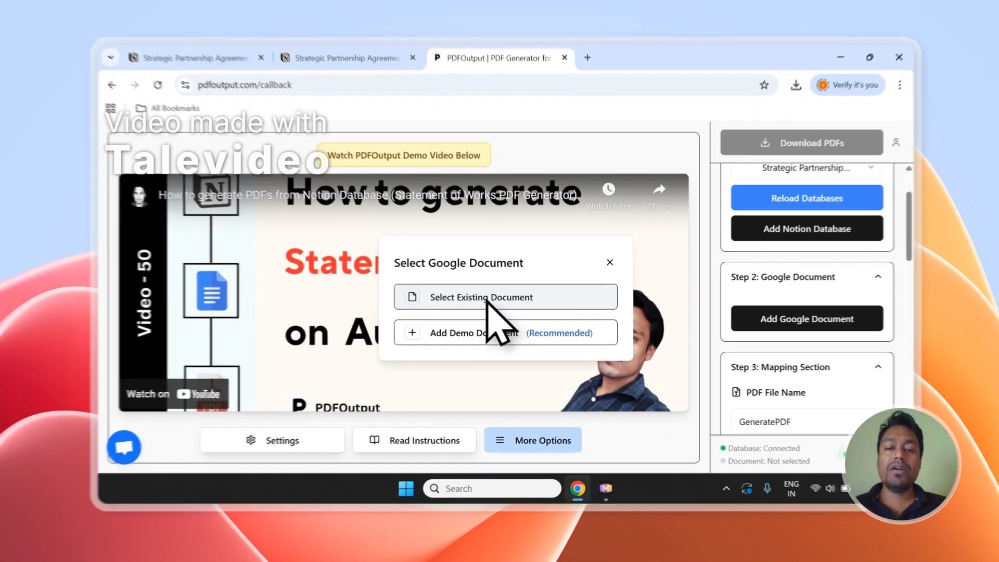
left_click(506, 306)
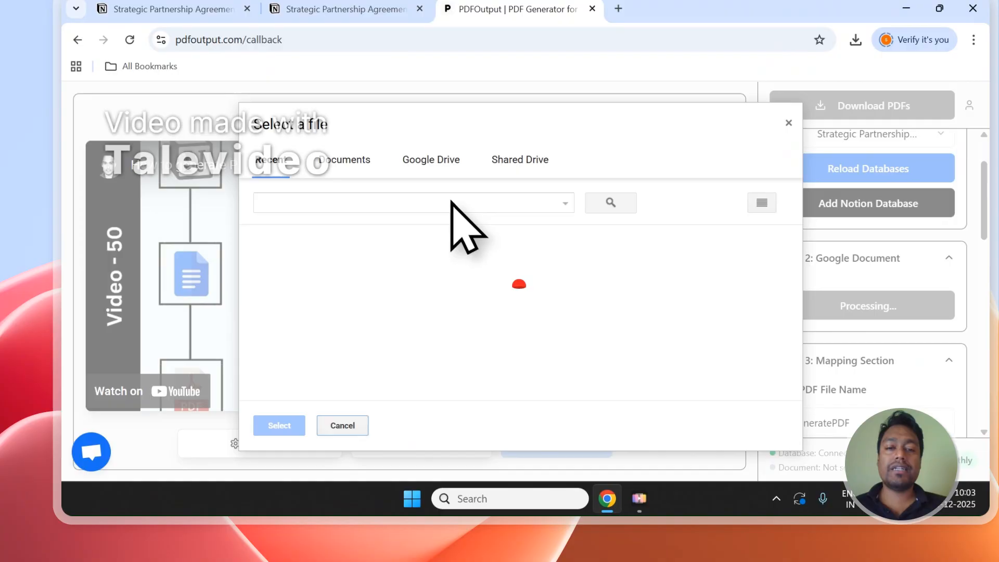
left_click(337, 162)
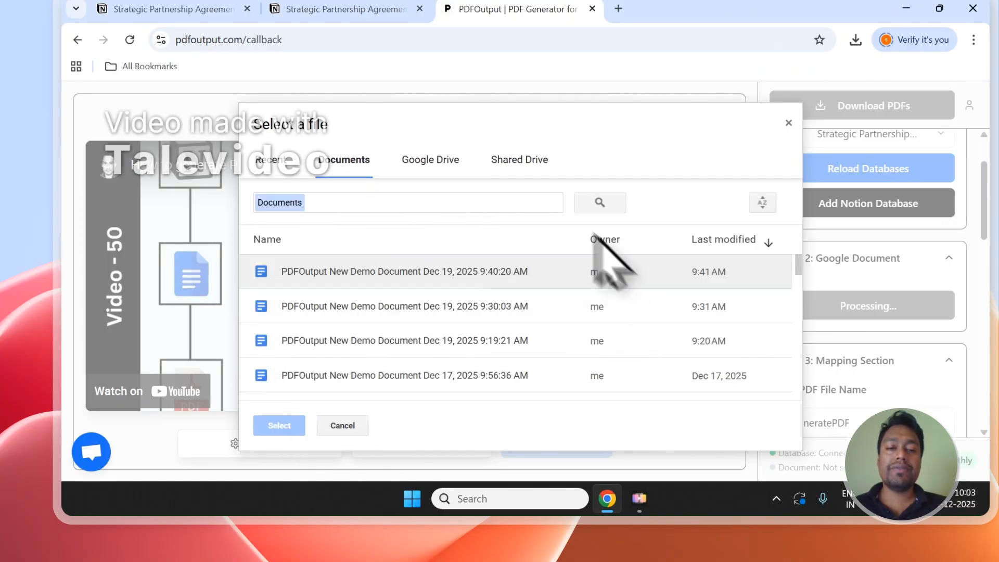
left_click(341, 424)
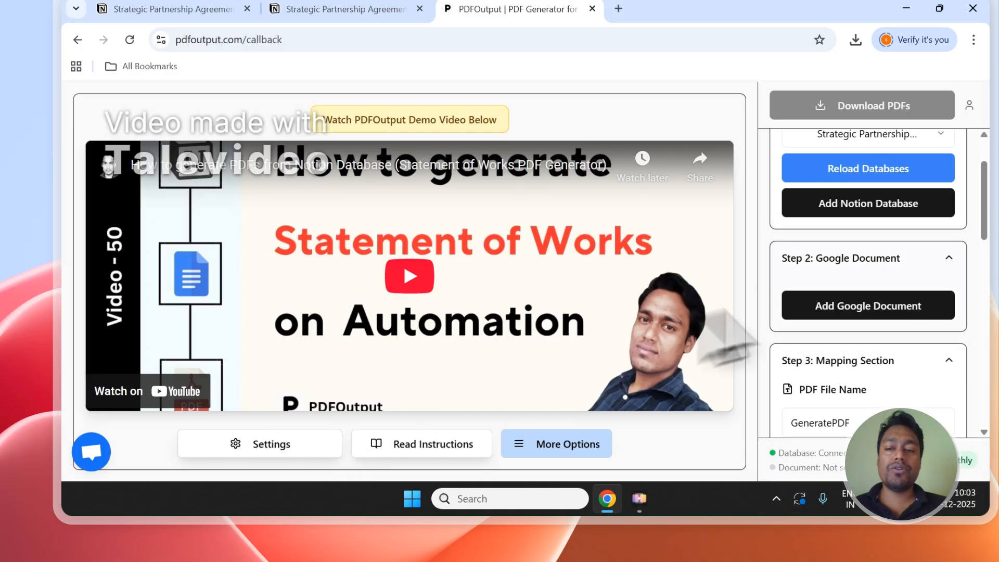
Add the recommended demo Google document and delete its introductory text above the Placeholders heading
left_click(815, 304)
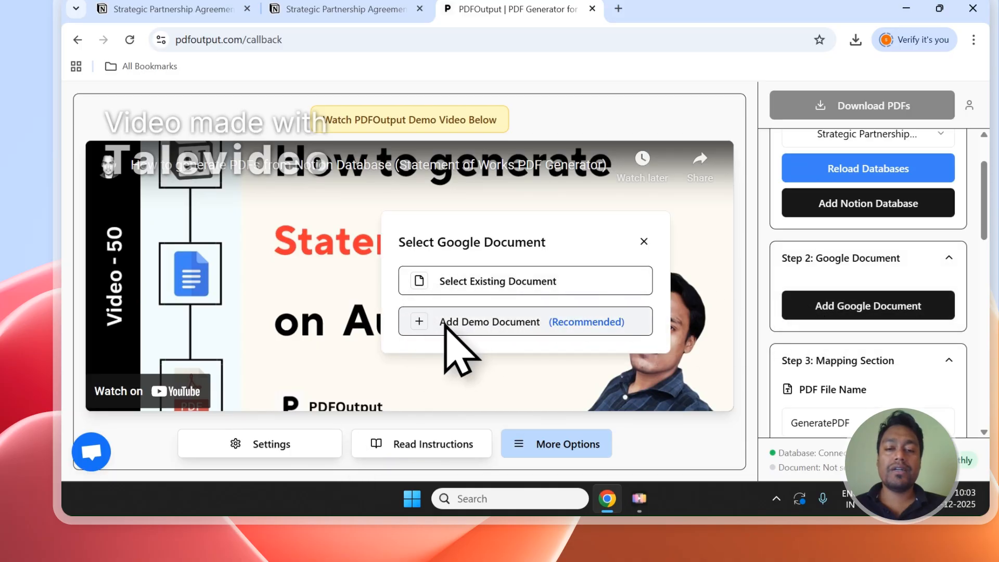
left_click(510, 327)
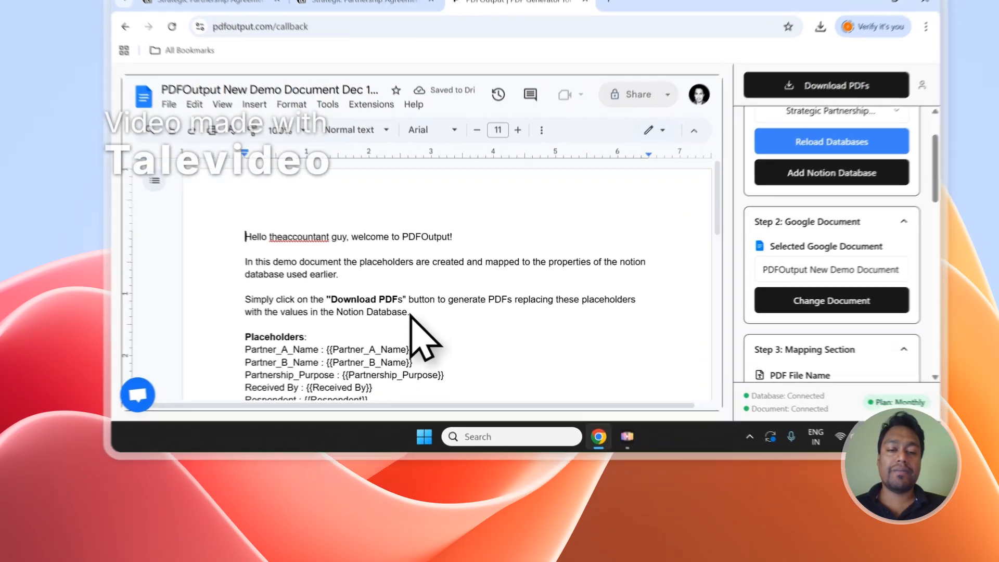
left_click_drag(389, 368, 231, 294)
key("BackSpace")
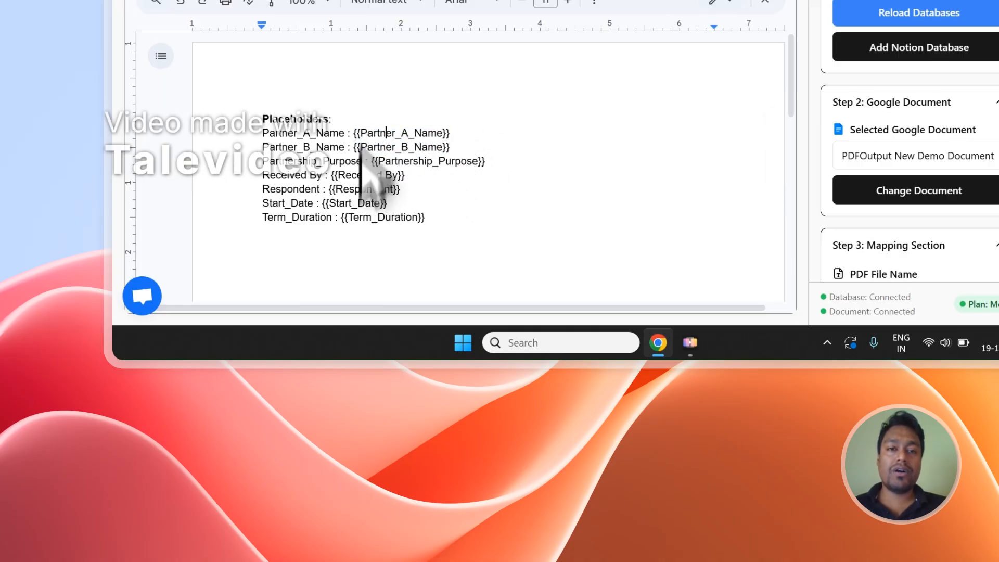
Compare the document's placeholders, such as {{Partner_A_Name}} and {{Partner_B_Name}}, with the property columns on the Notion responses page
left_click(357, 99)
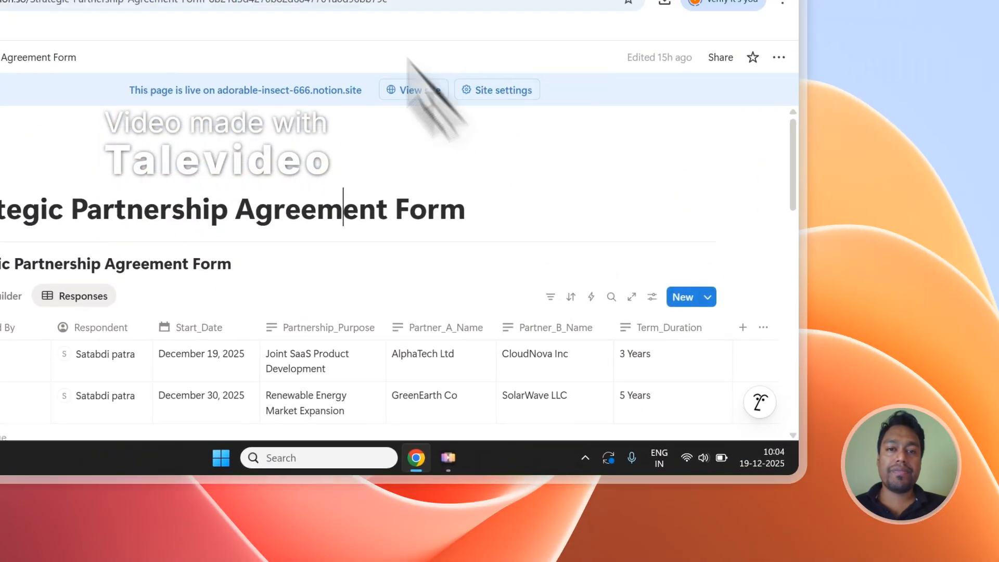
left_click(312, 110)
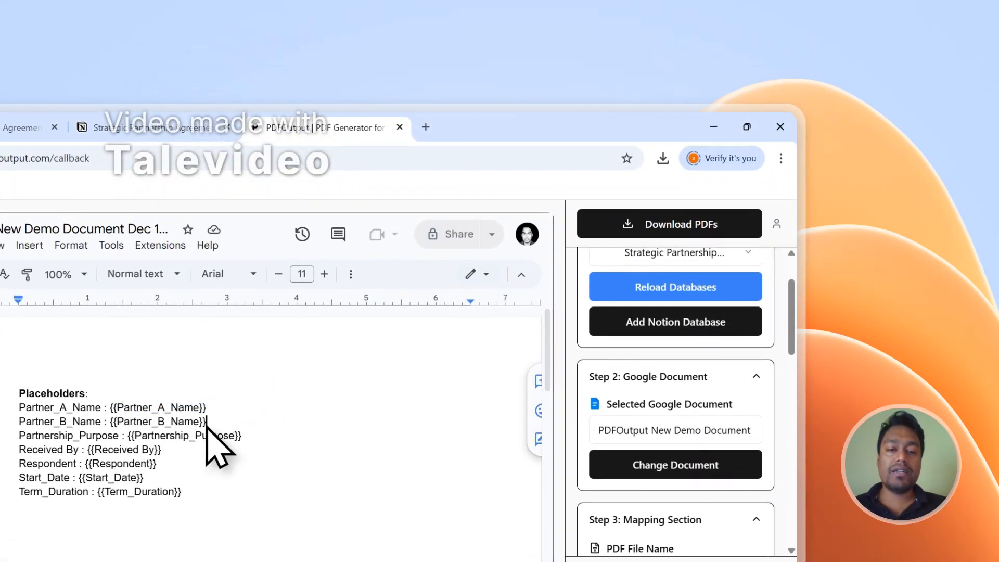
left_click(125, 128)
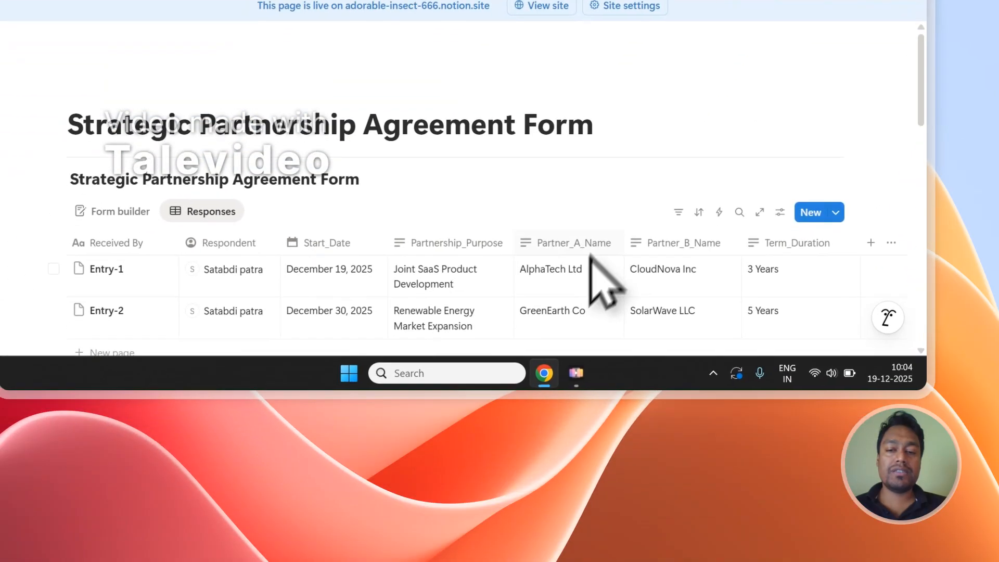
scroll(601, 208, "down", 1)
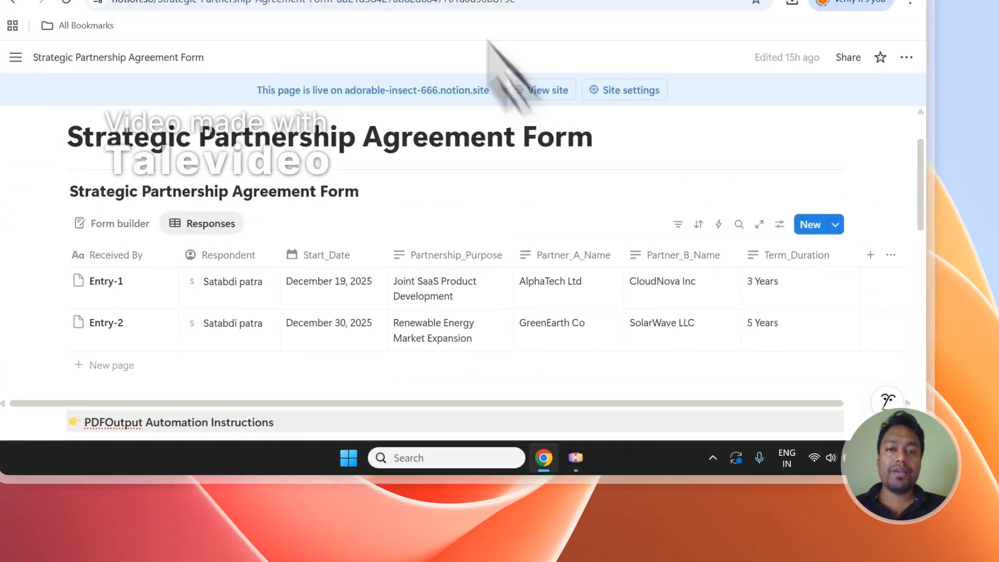
left_click(435, 109)
left_click(260, 126)
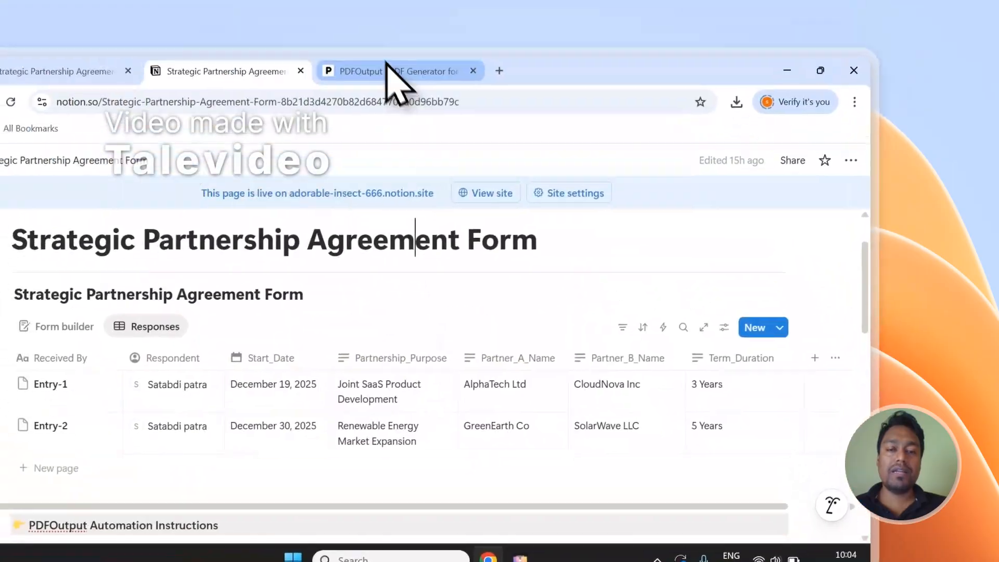
left_click(419, 128)
left_click(268, 123)
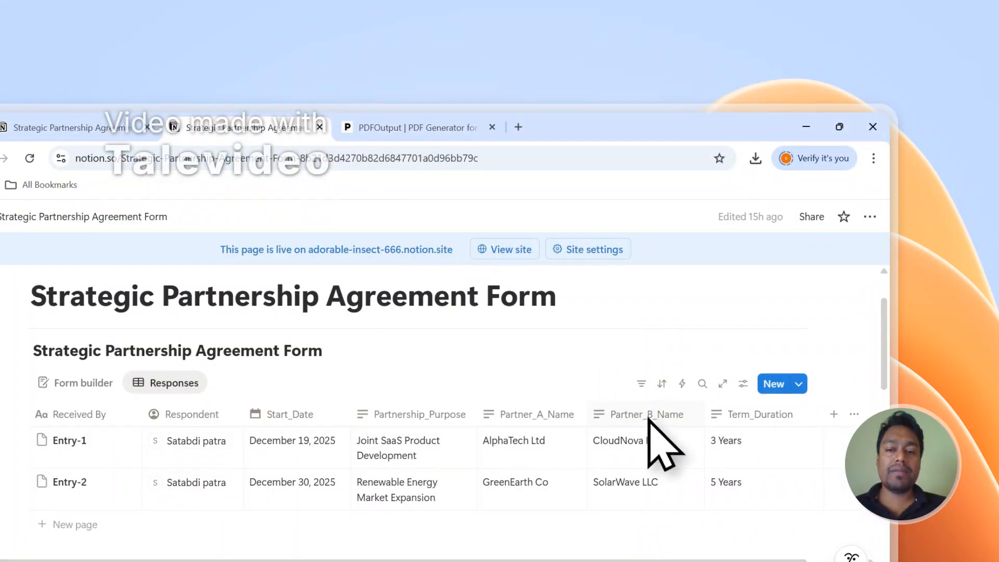
left_click(468, 125)
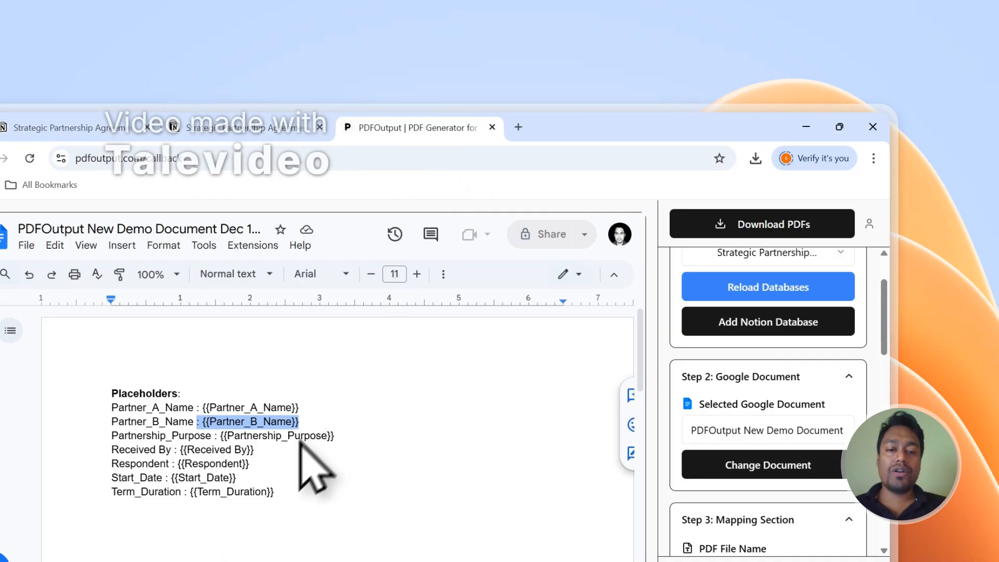
Copy the Start_Date property's placeholder and add the line "Date - {{Start_Date}}" below the document's placeholder list
scroll(817, 468, "down", 5)
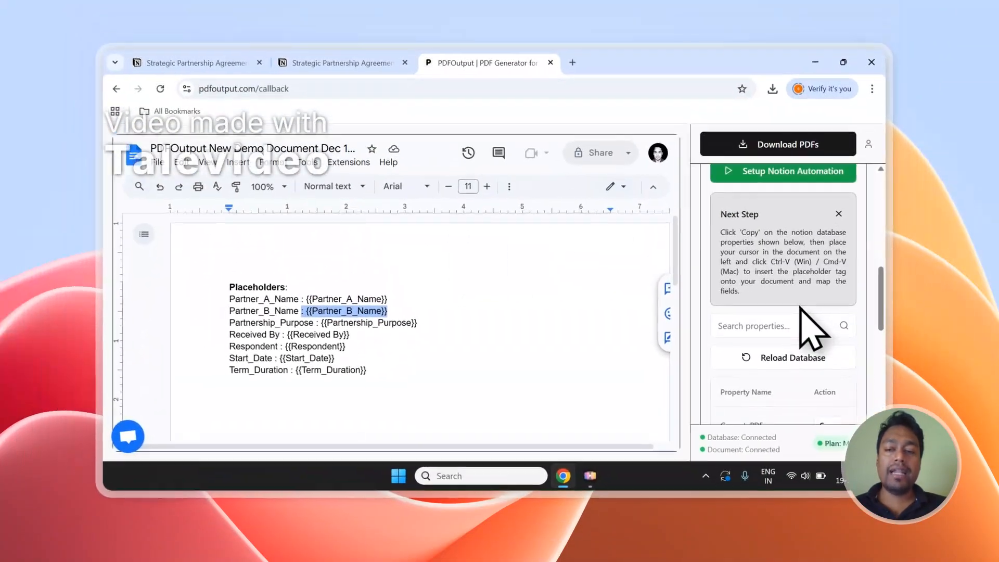
scroll(801, 308, "down", 5)
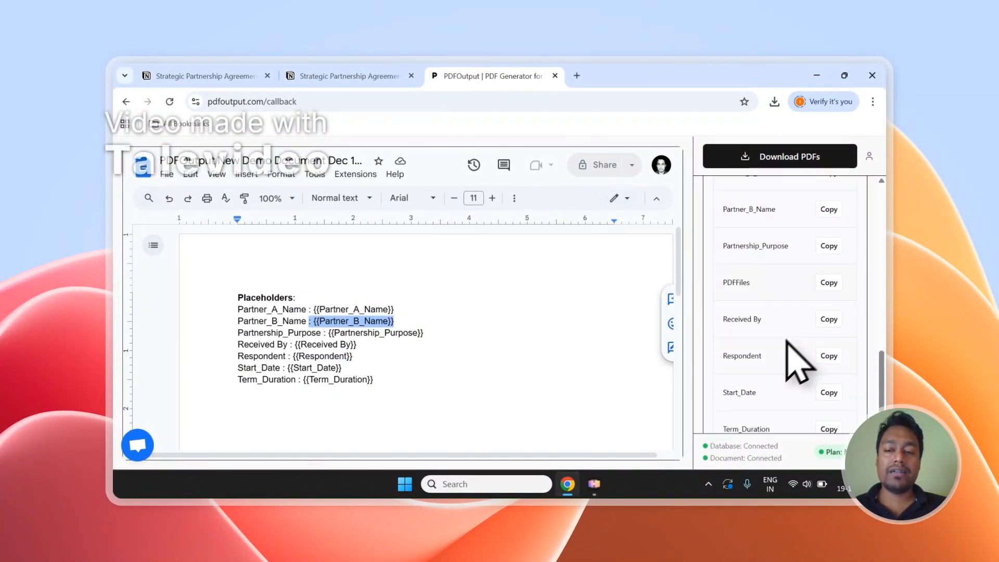
left_click(825, 395)
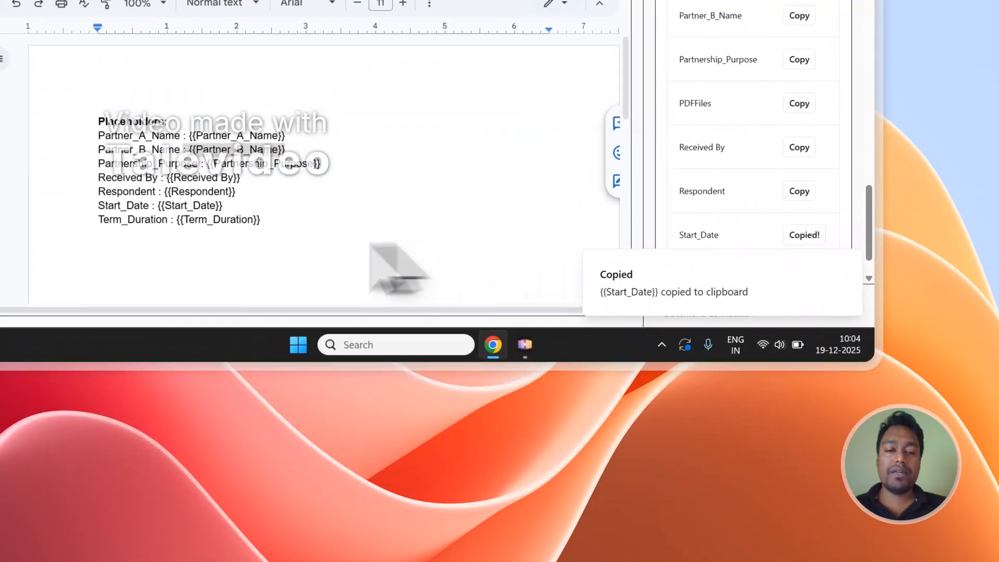
type("Date")
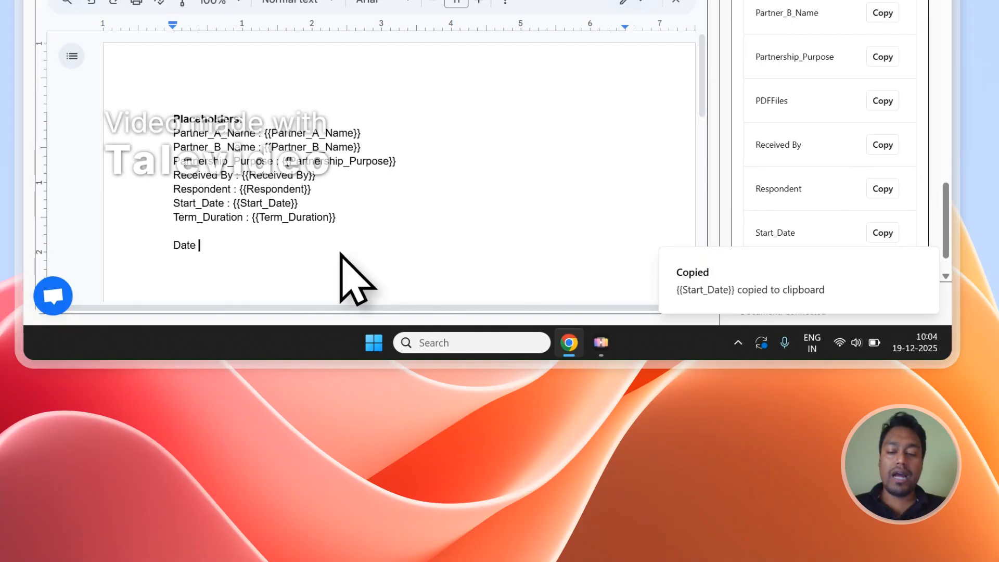
type(" -")
key("ctrl+v")
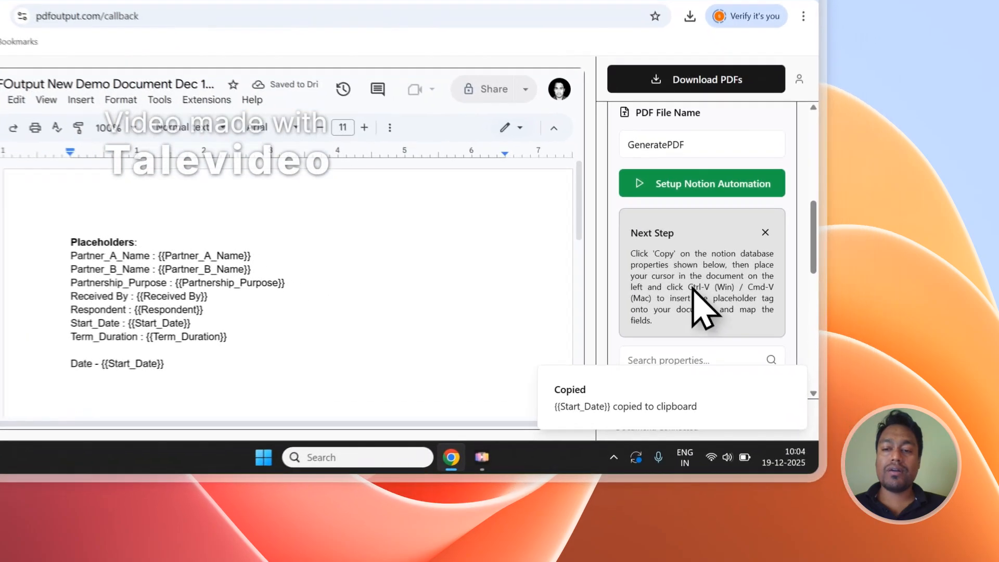
Extend the document's date line with a hyphen and the copied placeholder of the Term_Duration property, giving "Date - {{Start_Date}} - {{Term_Duration}}"
left_click_drag(773, 336, 761, 357)
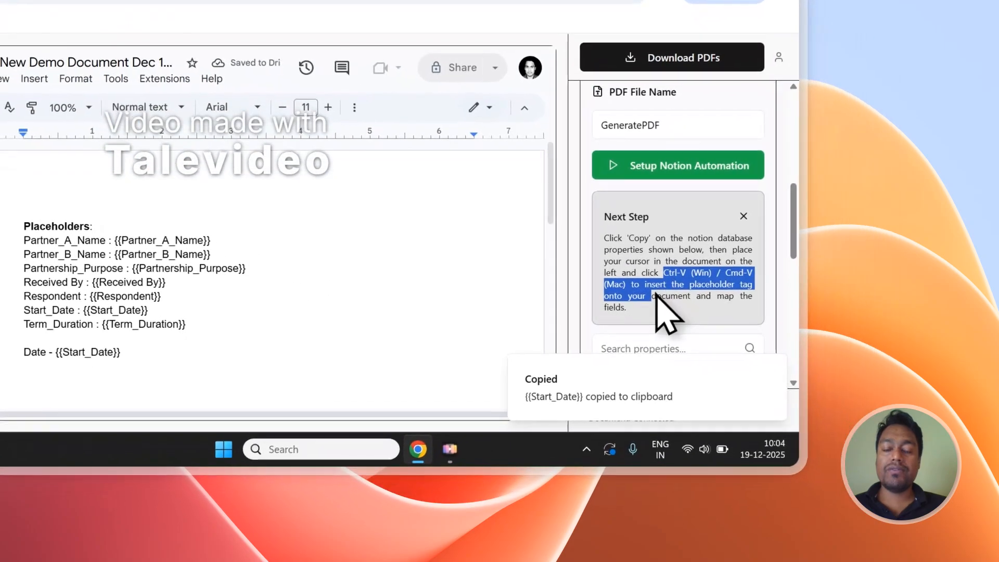
left_click(378, 267)
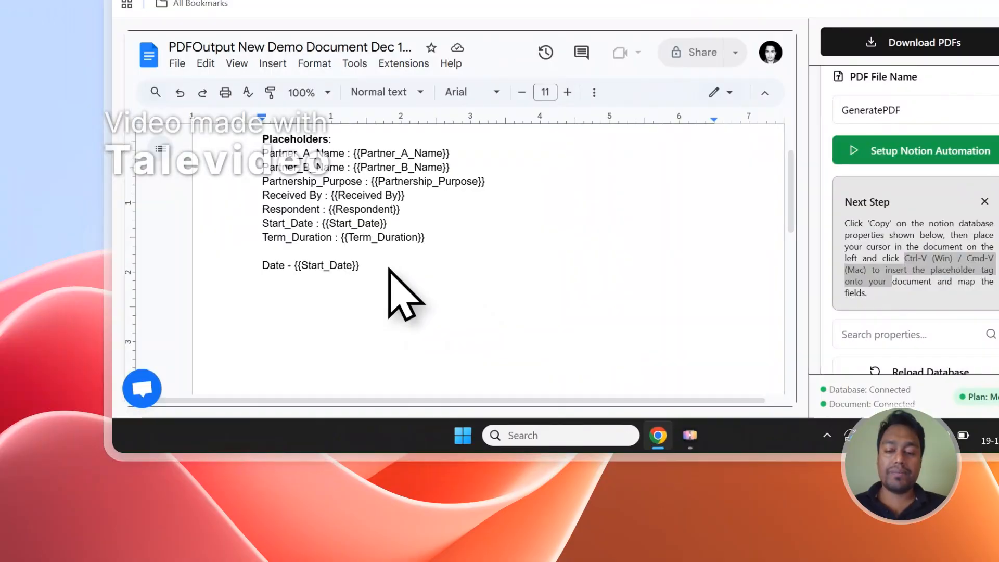
type("-")
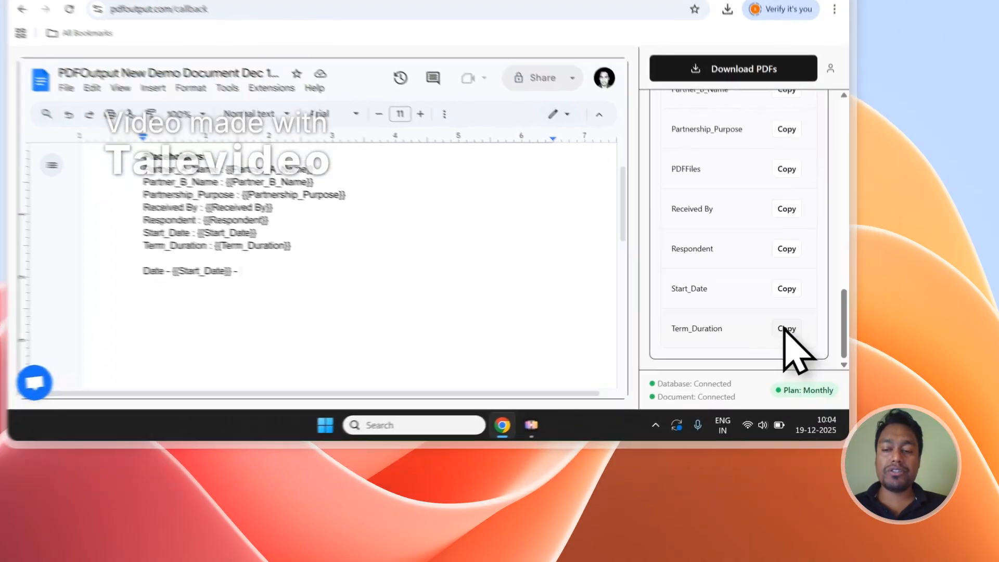
left_click(829, 395)
key("ctrl+v")
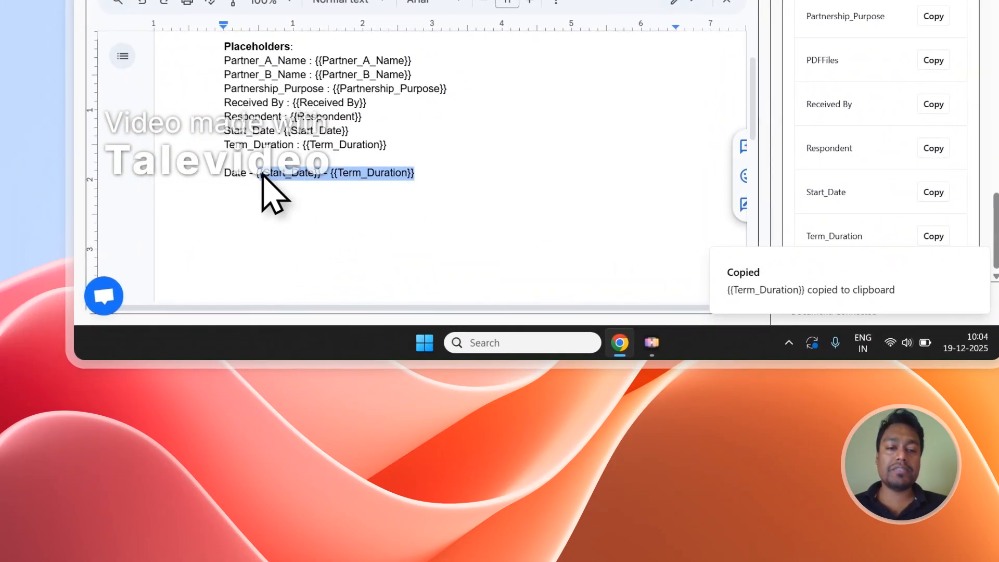
scroll(985, 153, "up", 5)
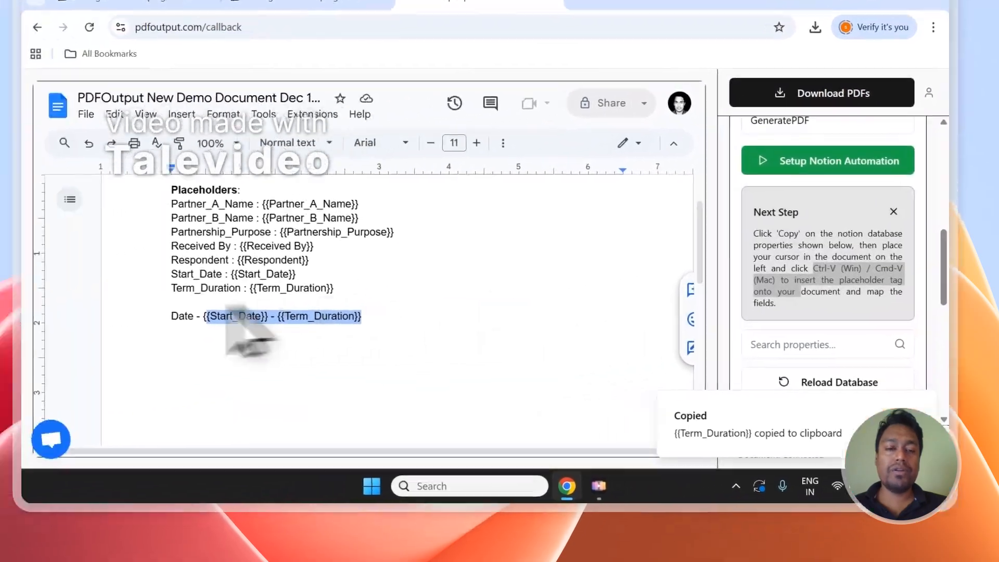
left_click(91, 322)
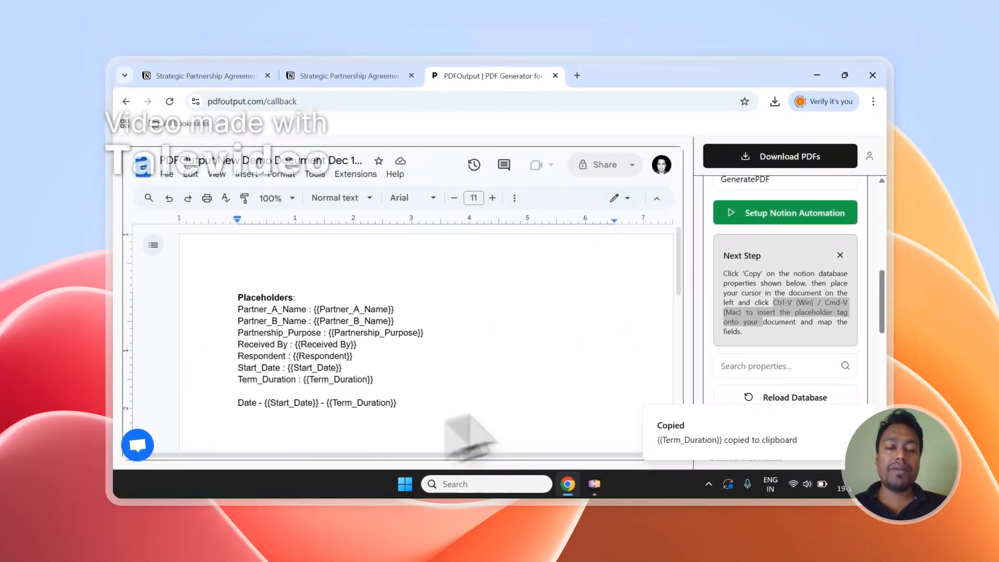
Review the property columns on the Notion responses page and set Partnership_Purpose as the PDF file name in PDFOutput's mapping section
scroll(783, 312, "up", 2)
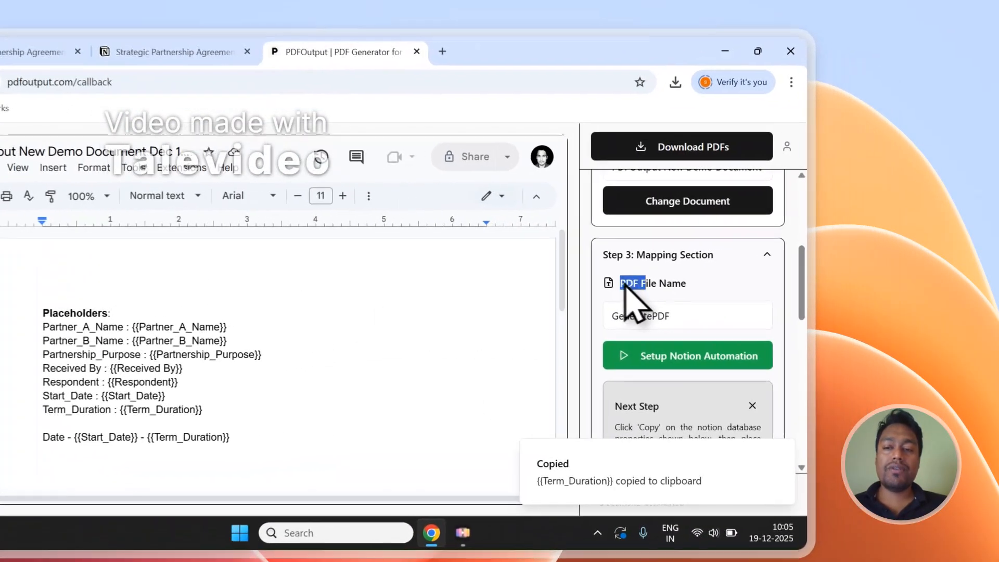
left_click_drag(726, 271, 783, 272)
left_click(138, 49)
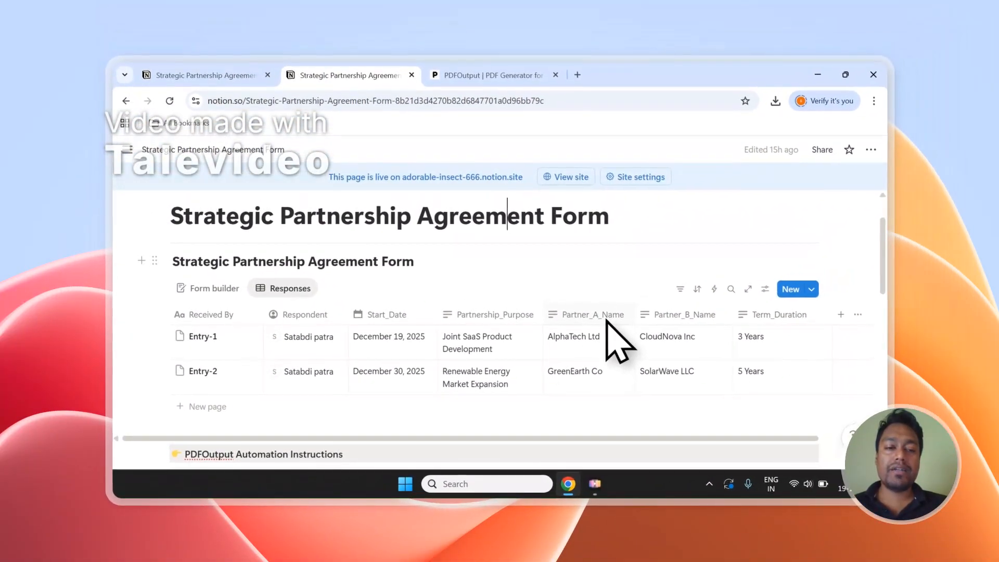
scroll(599, 312, "down", 1)
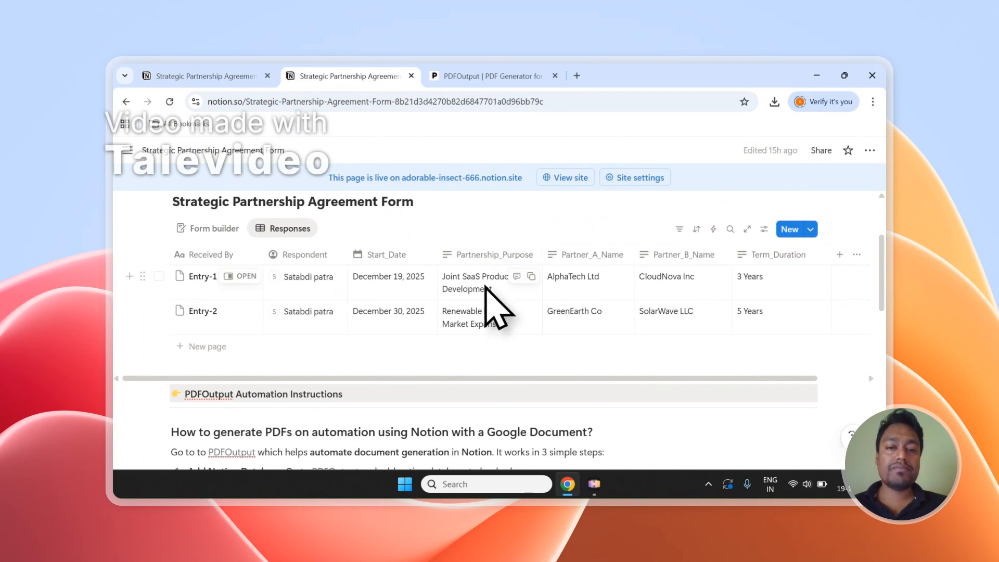
scroll(471, 260, "up", 1)
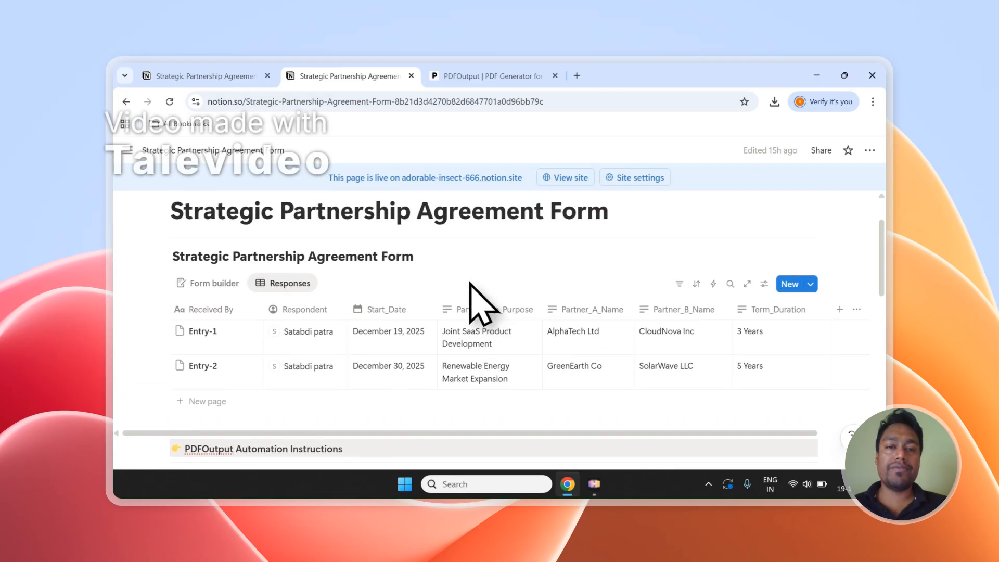
left_click(493, 76)
left_click(776, 302)
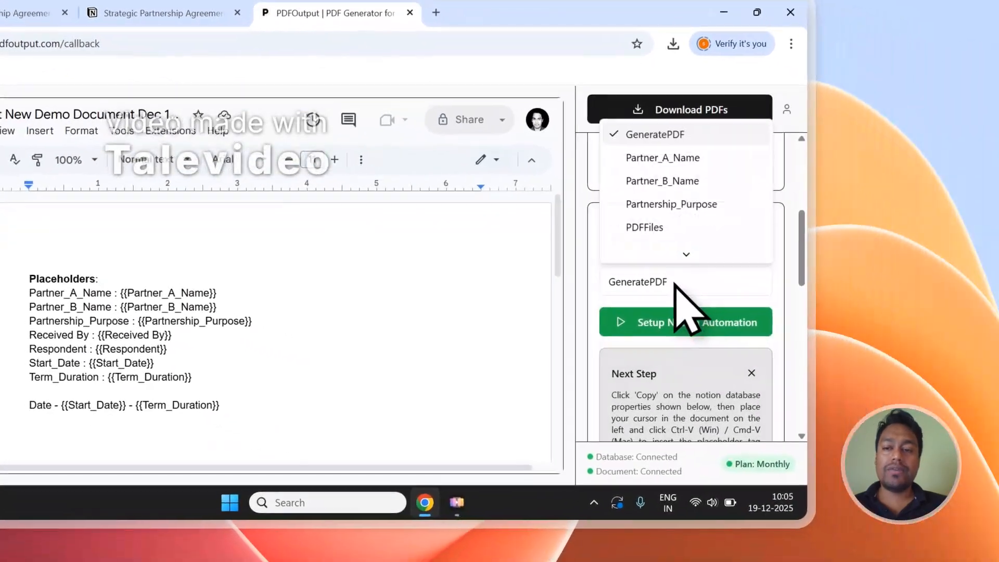
mouse_move(675, 259)
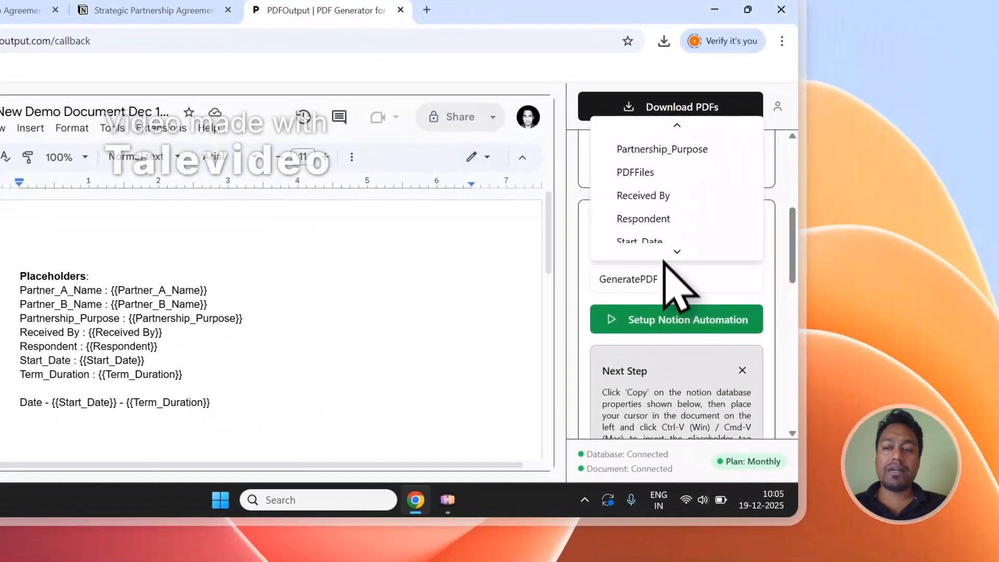
left_click(674, 153)
Generate and download the PDFs for the Strategic Partnership database from the mapped Google document
scroll(699, 274, "up", 2)
scroll(692, 274, "up", 3)
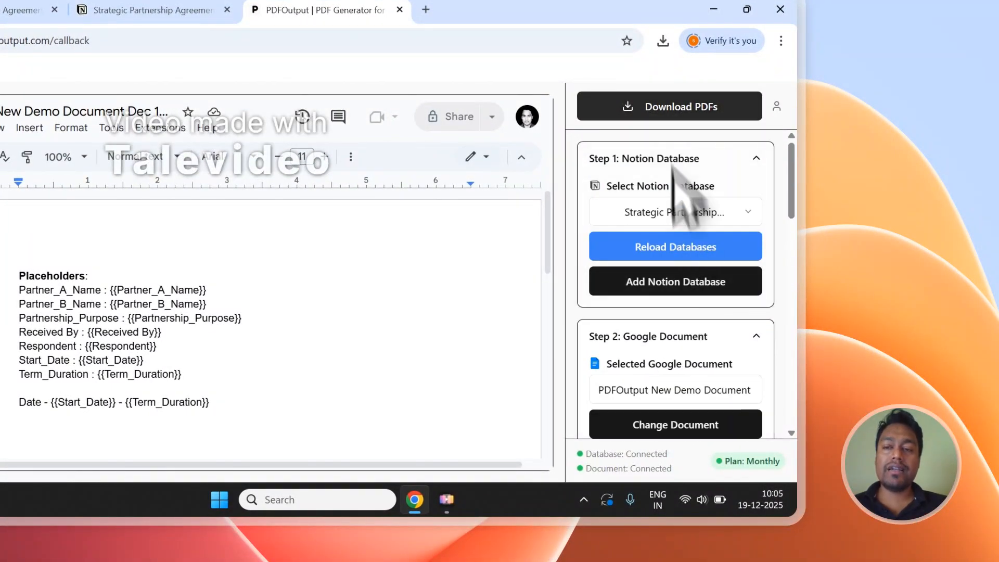
left_click(663, 100)
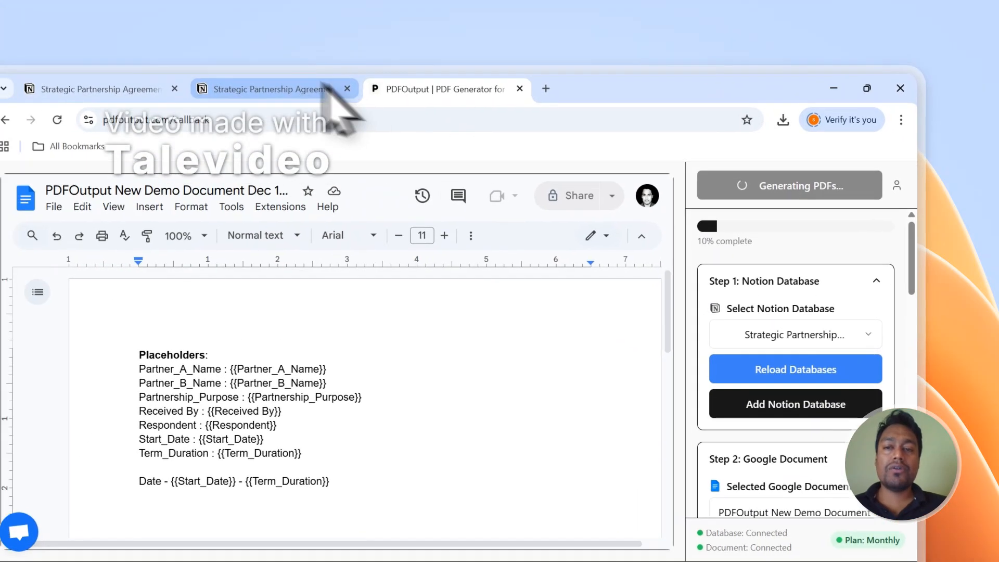
Reload the Notion responses page and examine both entries' GeneratePDF status, its available options and the PDFFiles column
left_click(324, 86)
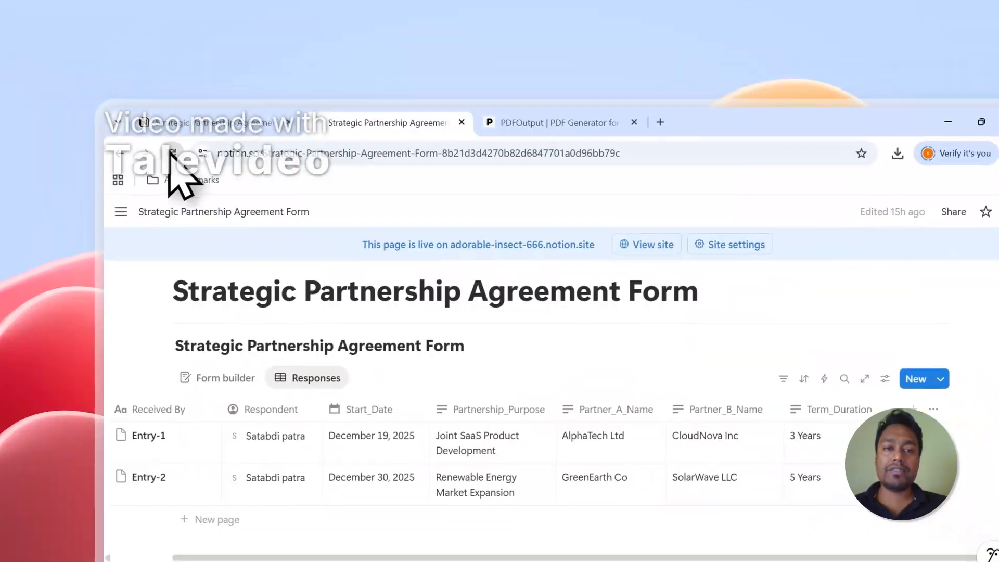
left_click(171, 155)
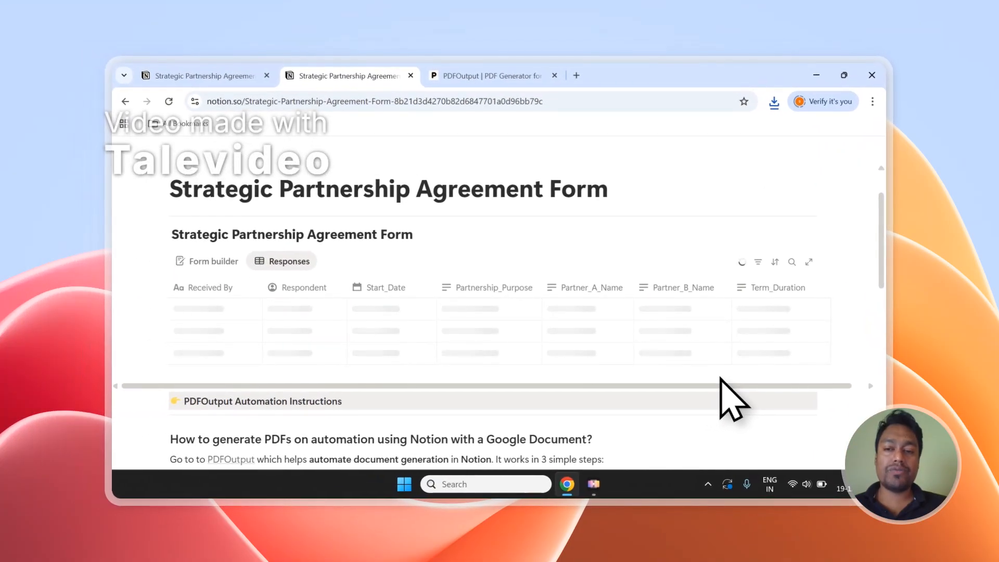
left_click_drag(627, 389, 801, 387)
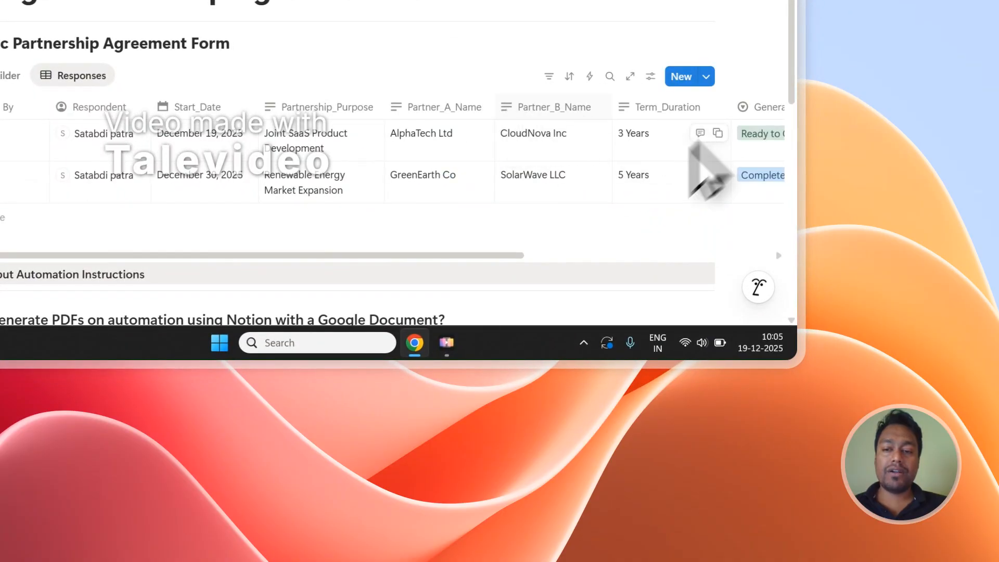
left_click_drag(479, 255, 619, 249)
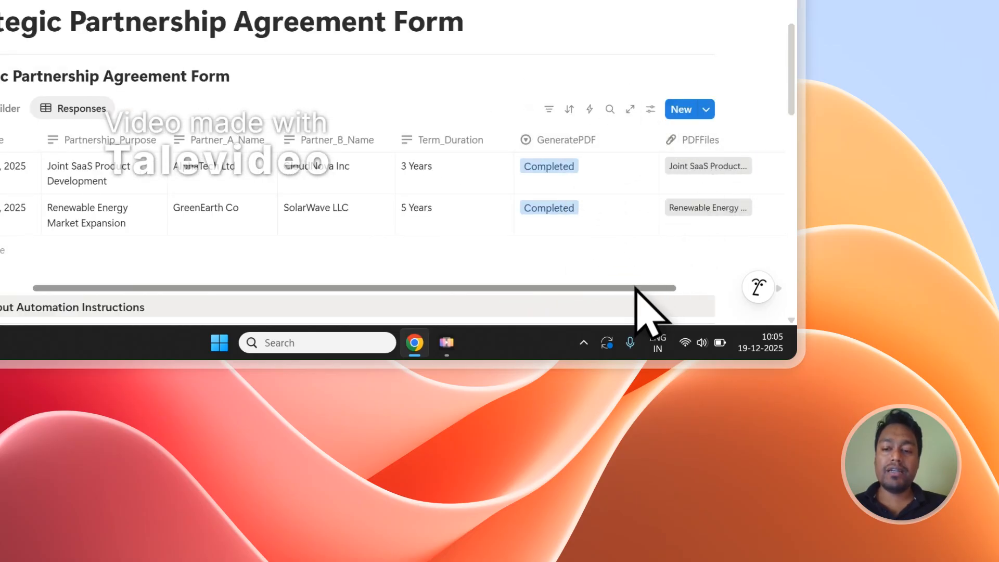
left_click_drag(640, 289, 724, 288)
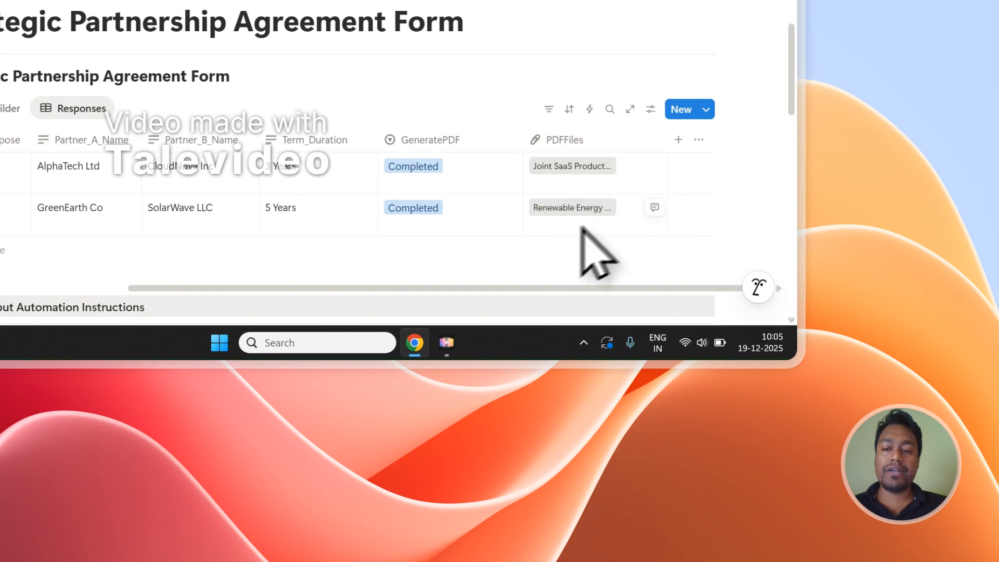
left_click(467, 174)
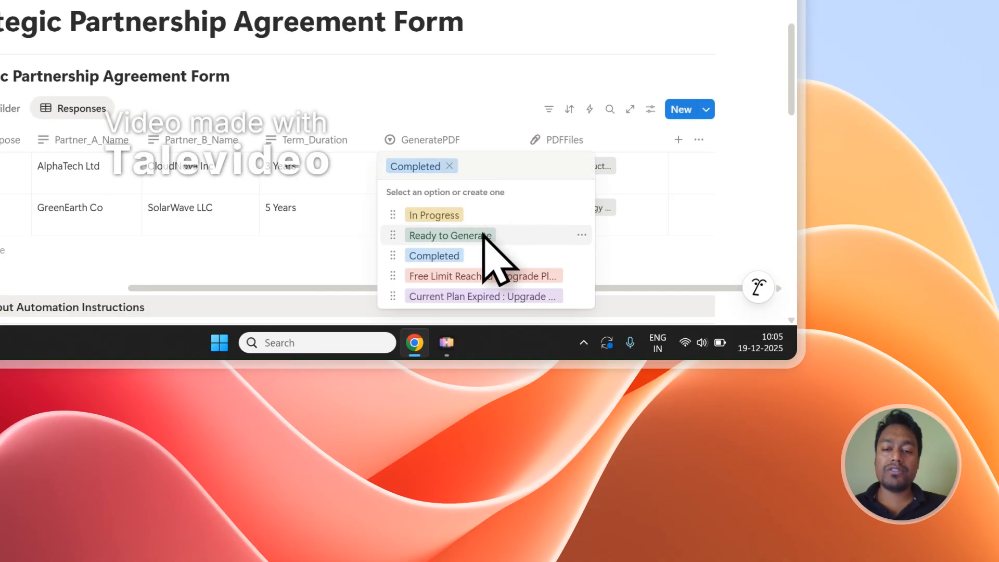
key("Escape")
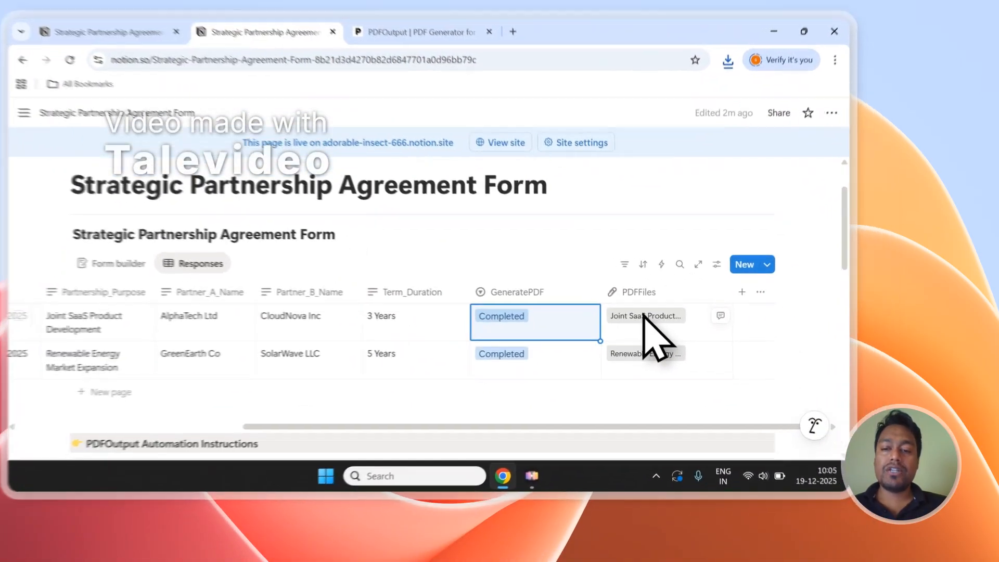
Open both files from the PDFFiles column and examine the filled-in placeholders in the Joint SaaS Product Development PDF
left_click(698, 338)
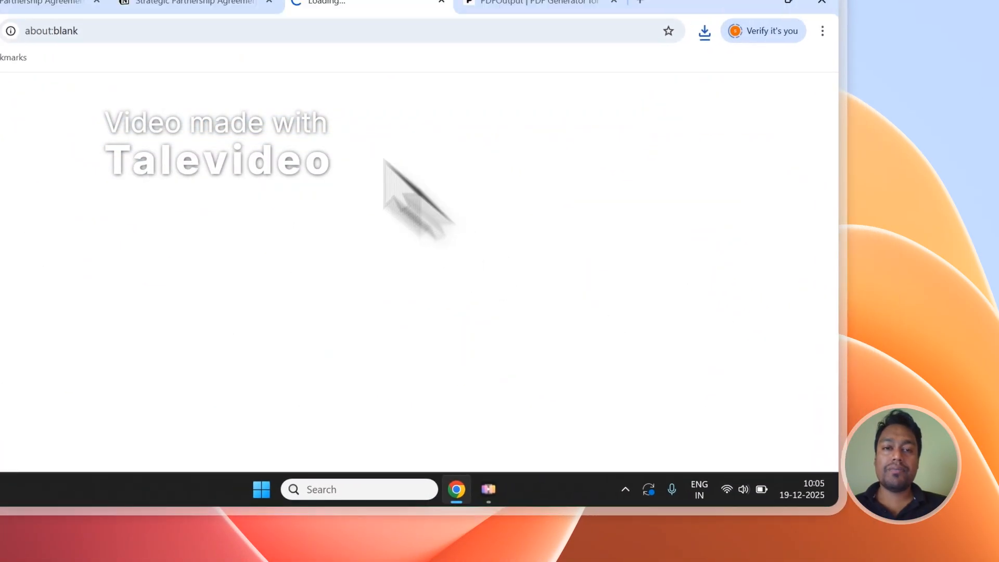
left_click(372, 78)
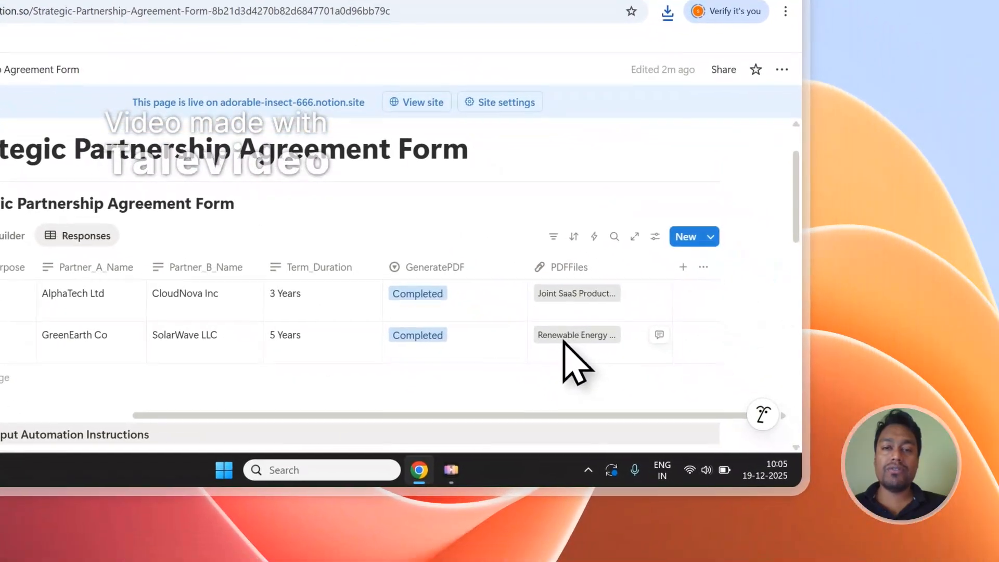
left_click(781, 470)
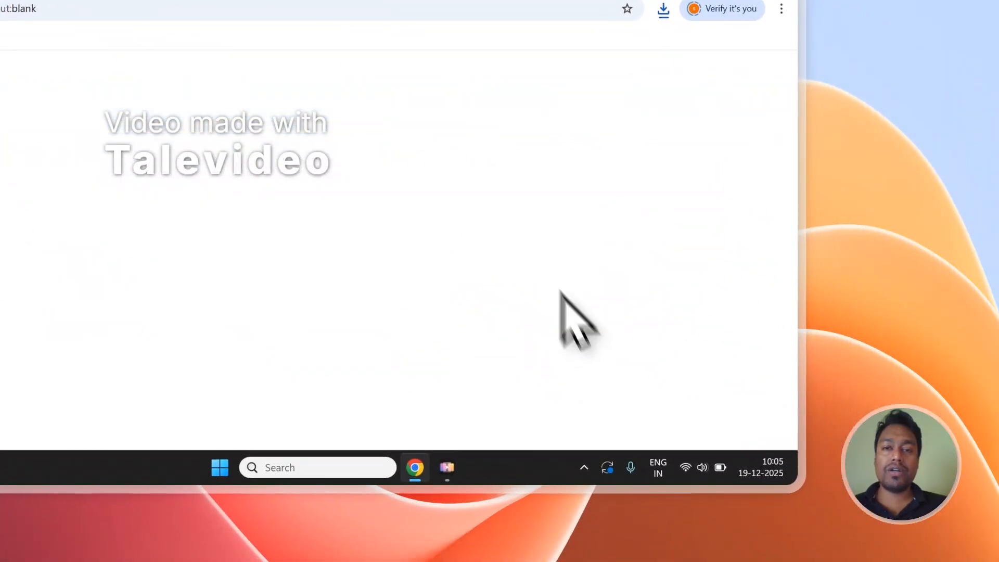
left_click(596, 108)
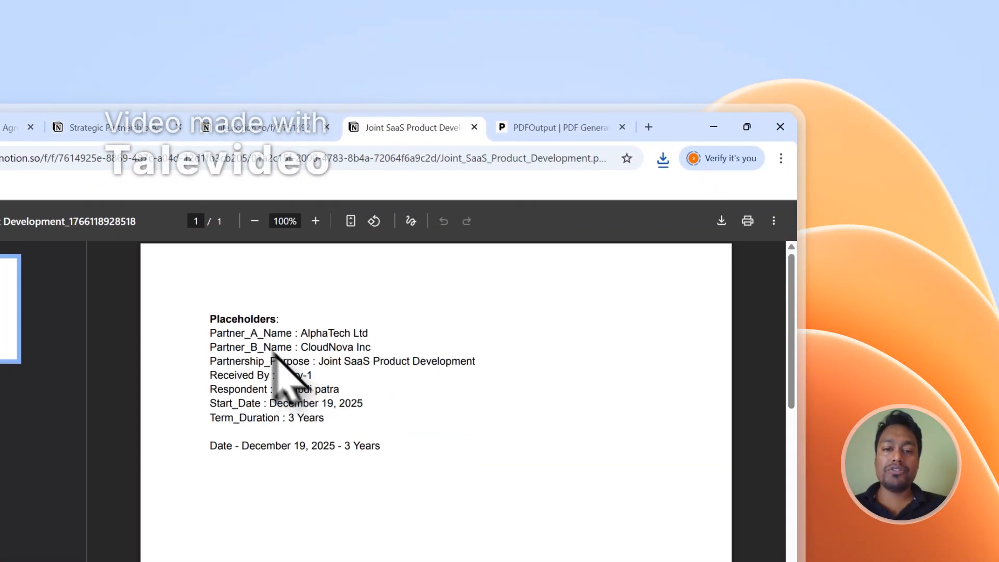
left_click_drag(210, 319, 395, 456)
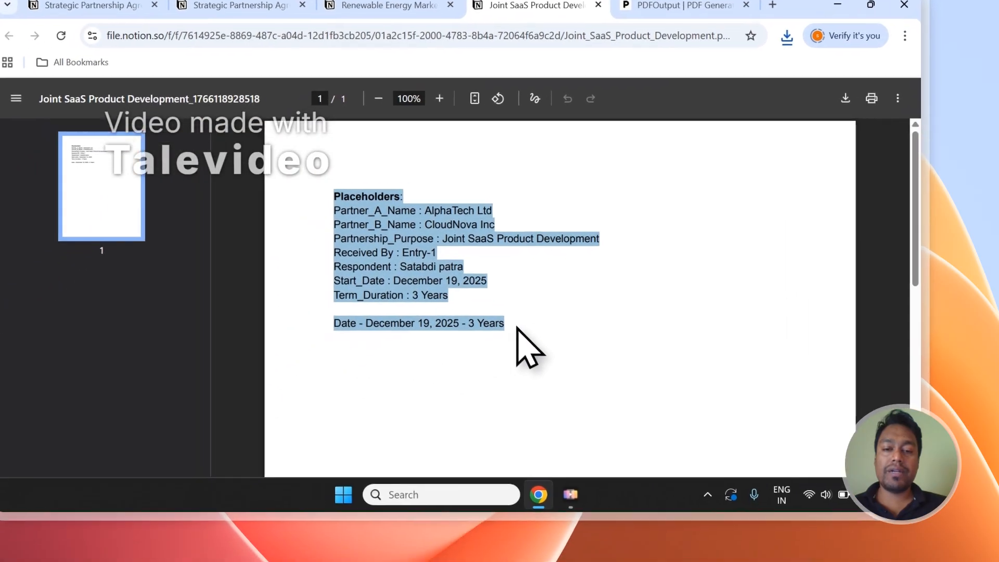
left_click(395, 437)
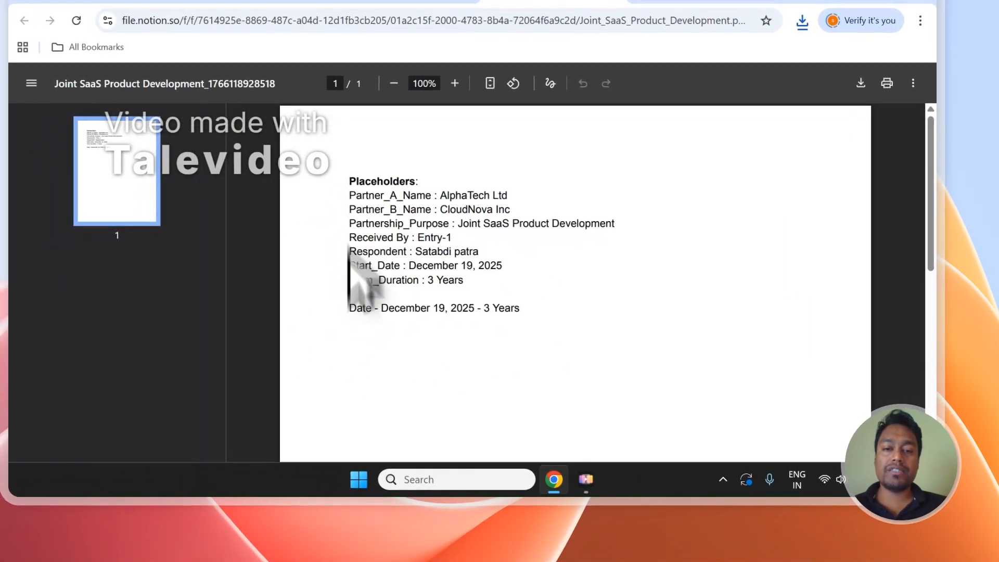
Examine the filled-in placeholders in the Renewable Energy Market Expansion PDF and compare them with the Joint SaaS Product Development PDF
left_click(439, 9)
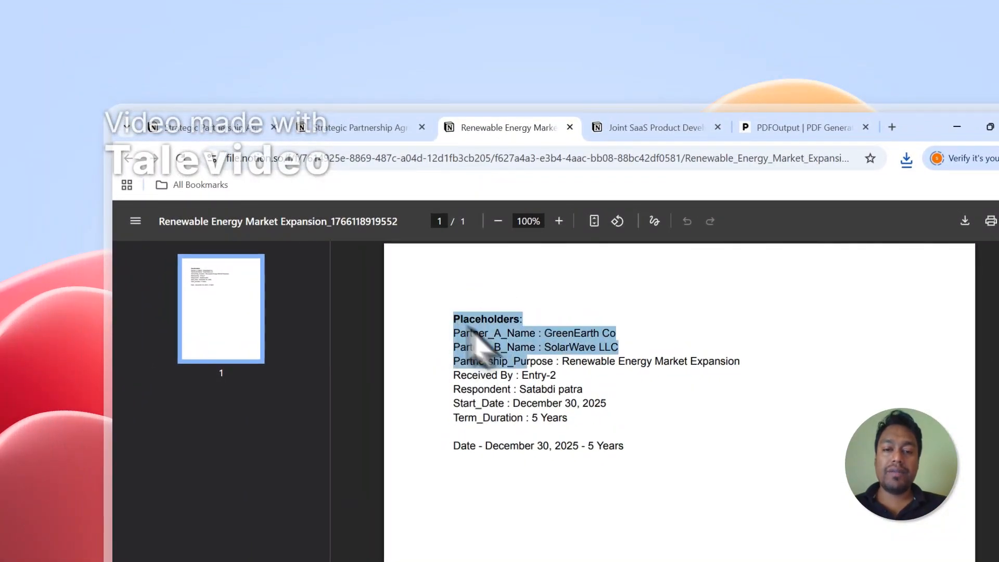
left_click_drag(468, 333, 709, 432)
left_click(638, 447)
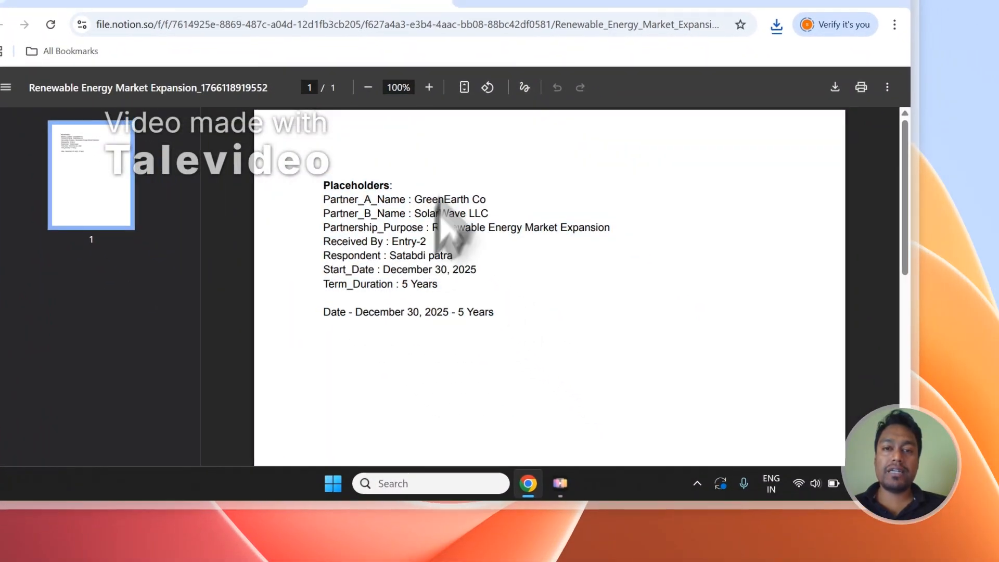
left_click(527, 0)
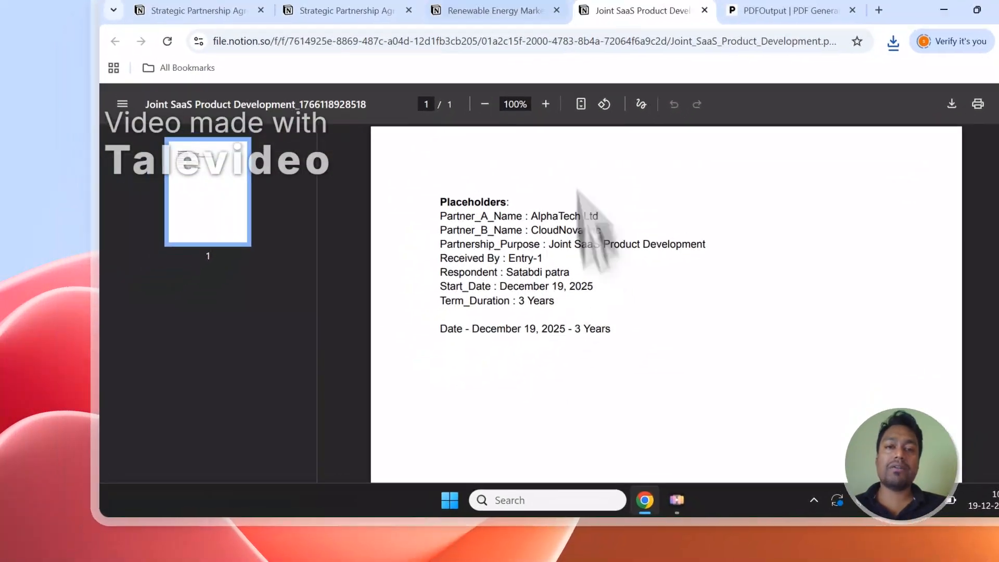
left_click(519, 10)
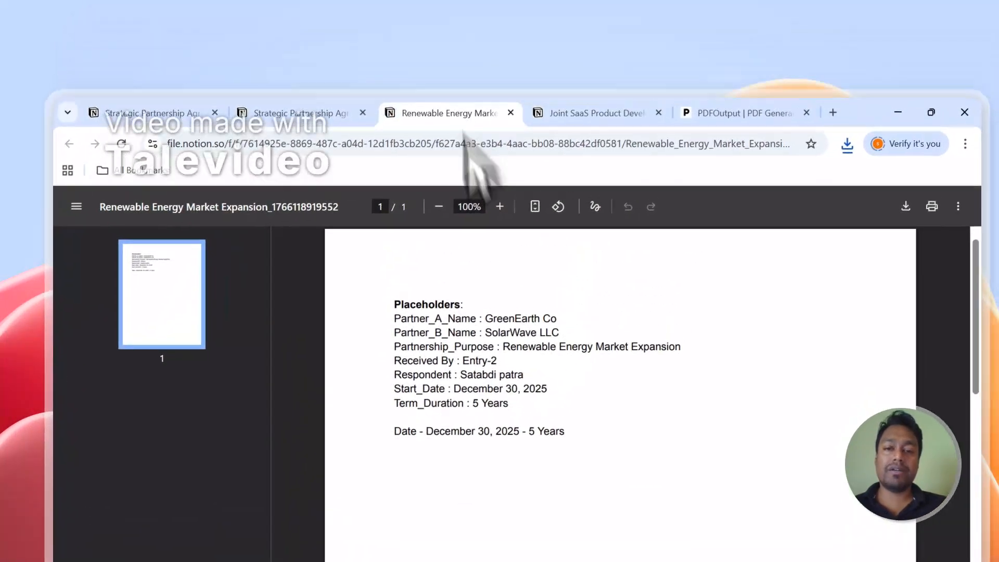
left_click(599, 10)
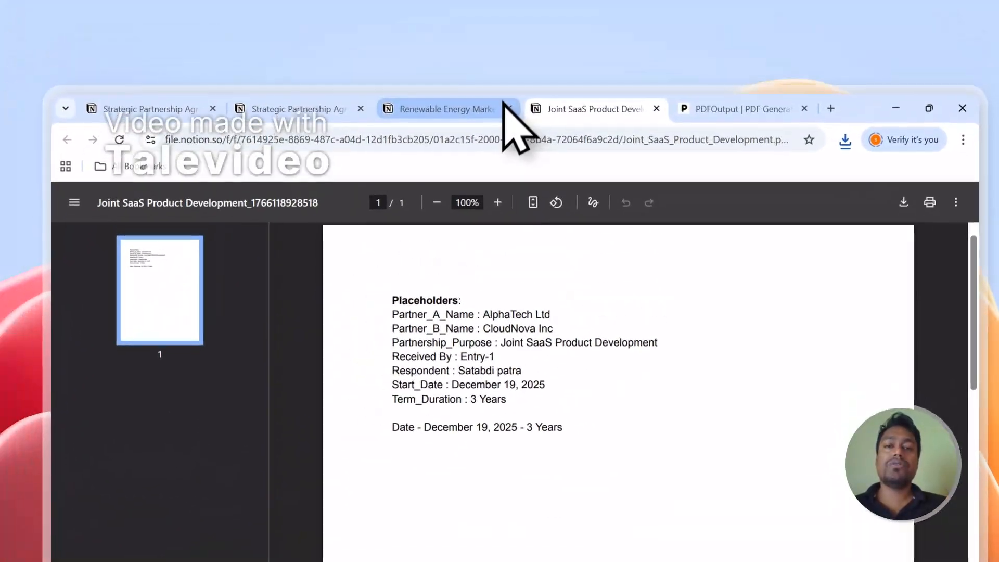
Close both opened PDFs and return to the mapping section with the Notion automation setup in PDFOutput
left_click(493, 80)
left_click(503, 128)
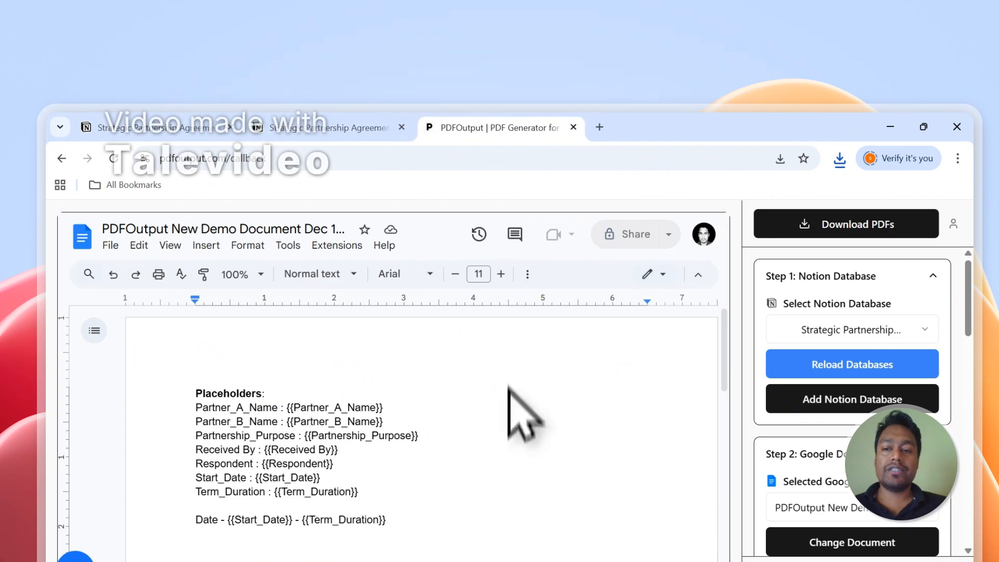
scroll(803, 359, "down", 10)
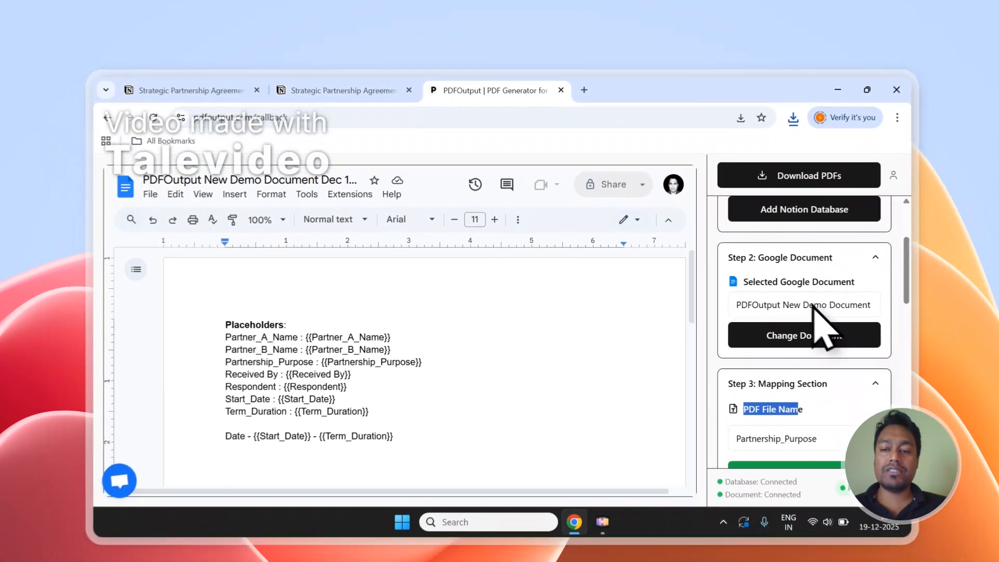
scroll(864, 385, "up", 4)
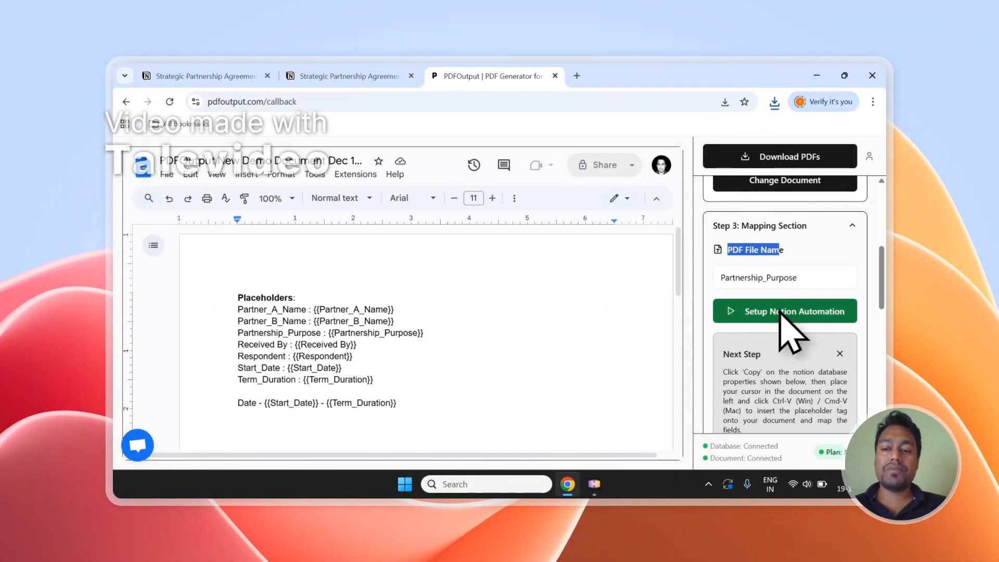
Set up the Notion automation with Partnership_Purpose as the PDF file name, and review the selected database and Google document
left_click(782, 251)
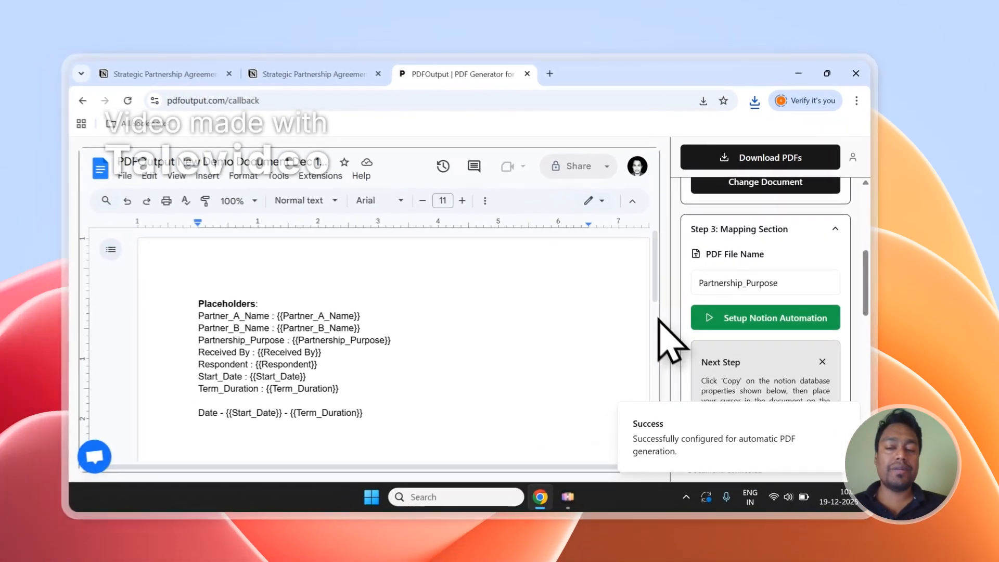
scroll(697, 331, "up", 3)
scroll(811, 318, "up", 2)
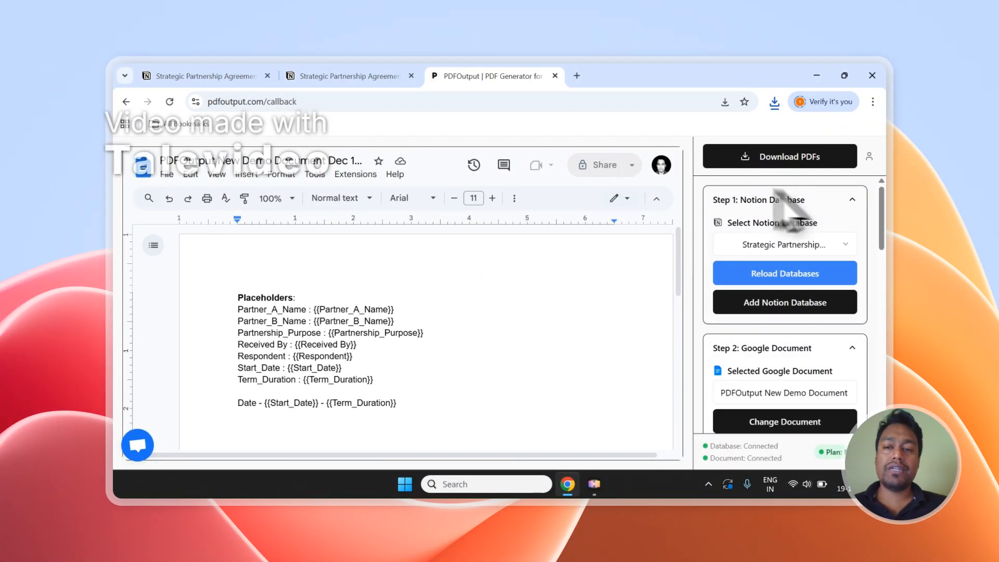
scroll(825, 263, "down", 3)
scroll(809, 244, "up", 3)
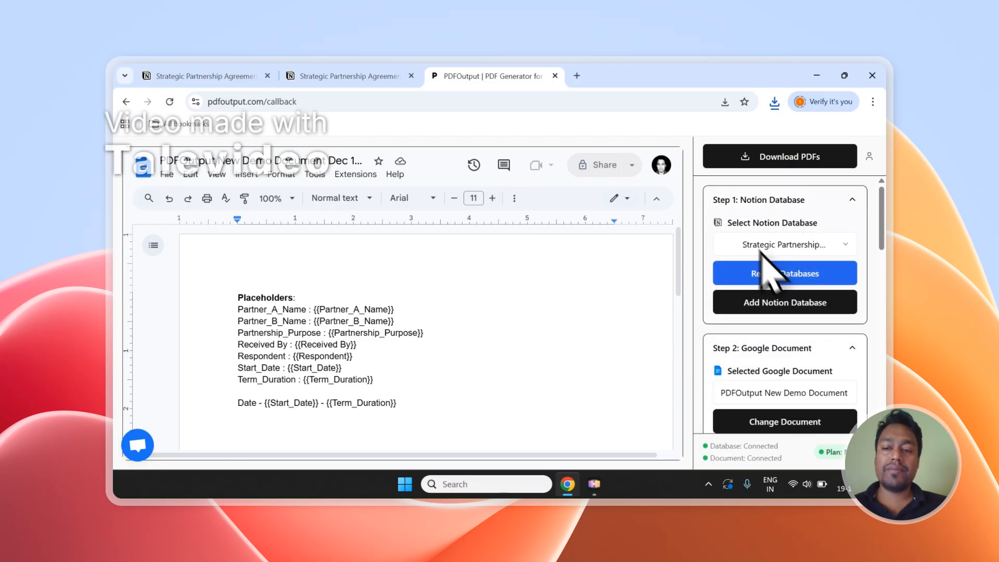
scroll(770, 271, "down", 1)
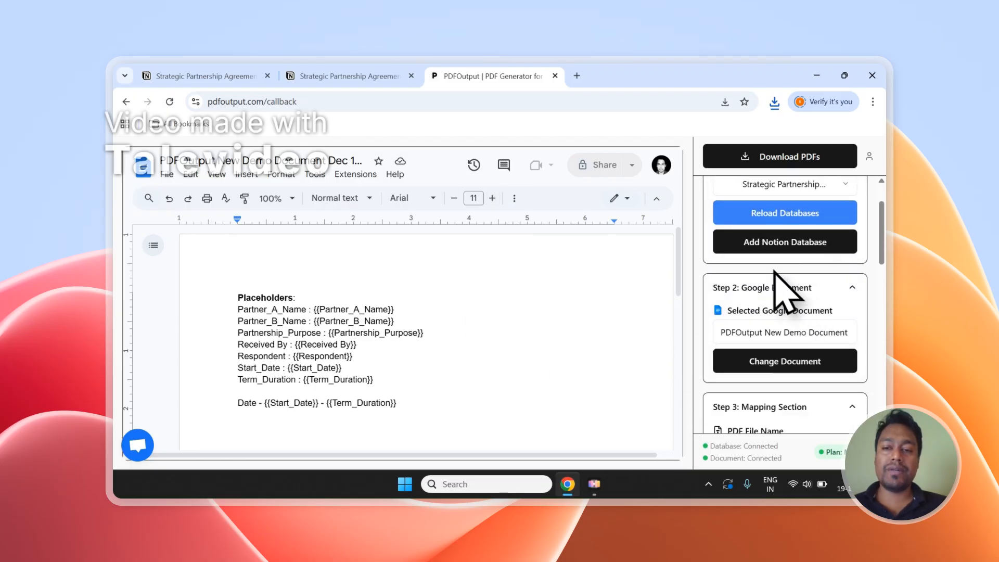
scroll(756, 244, "down", 4)
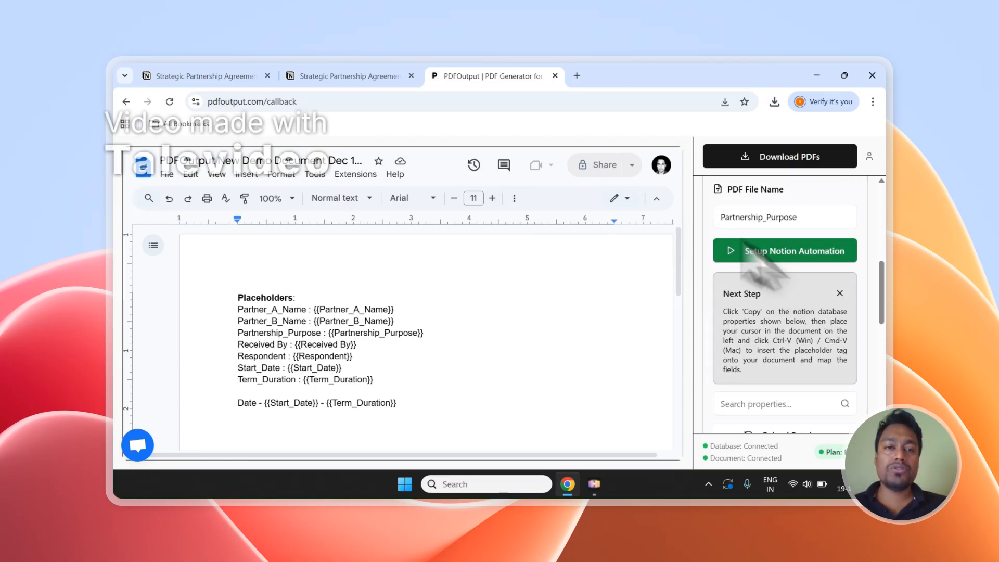
Add a new entry to the Notion responses table and set its GeneratePDF status to Ready to Generate
left_click(289, 73)
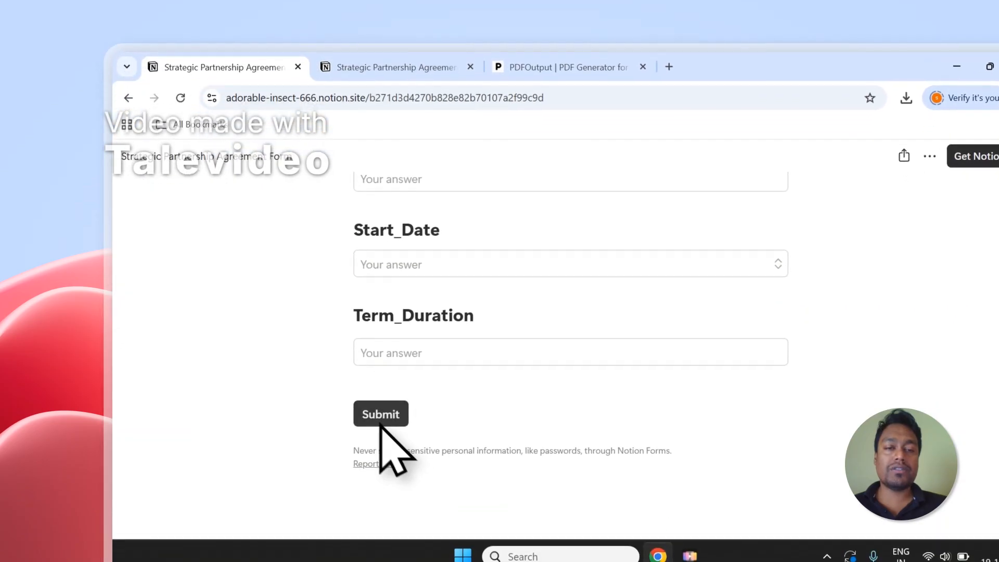
left_click(344, 71)
left_click(229, 470)
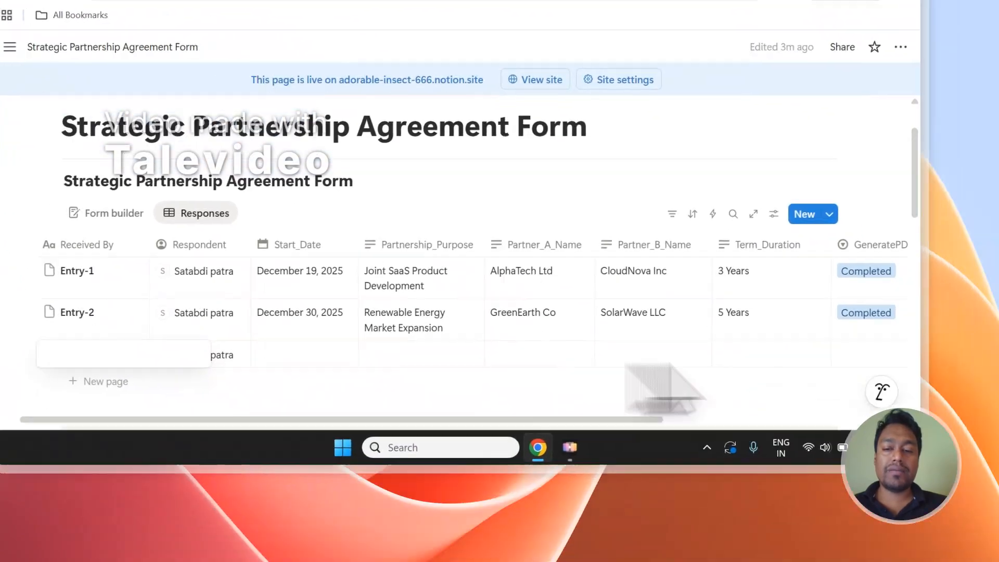
key("Escape")
left_click(874, 358)
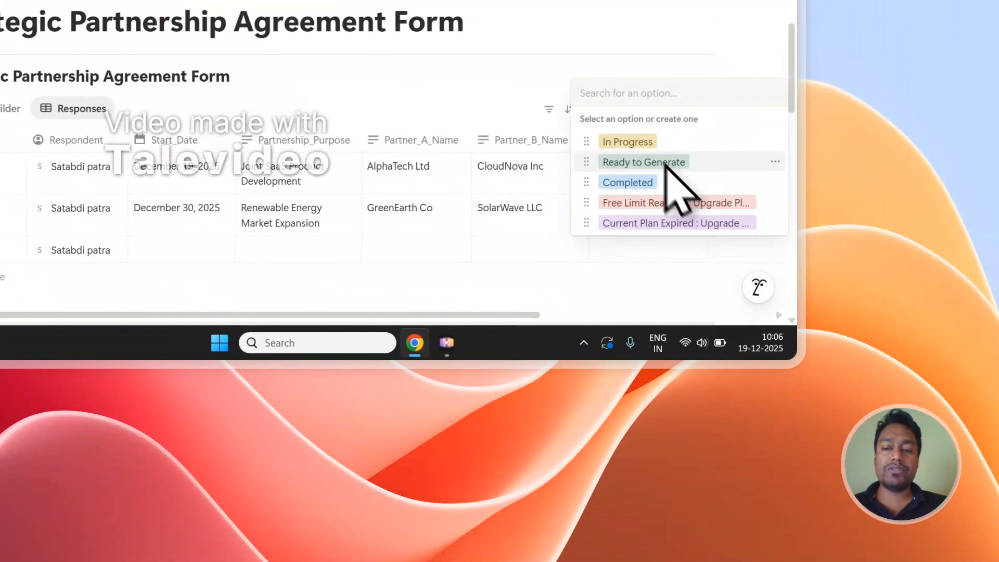
left_click(785, 266)
left_click_drag(527, 315, 725, 299)
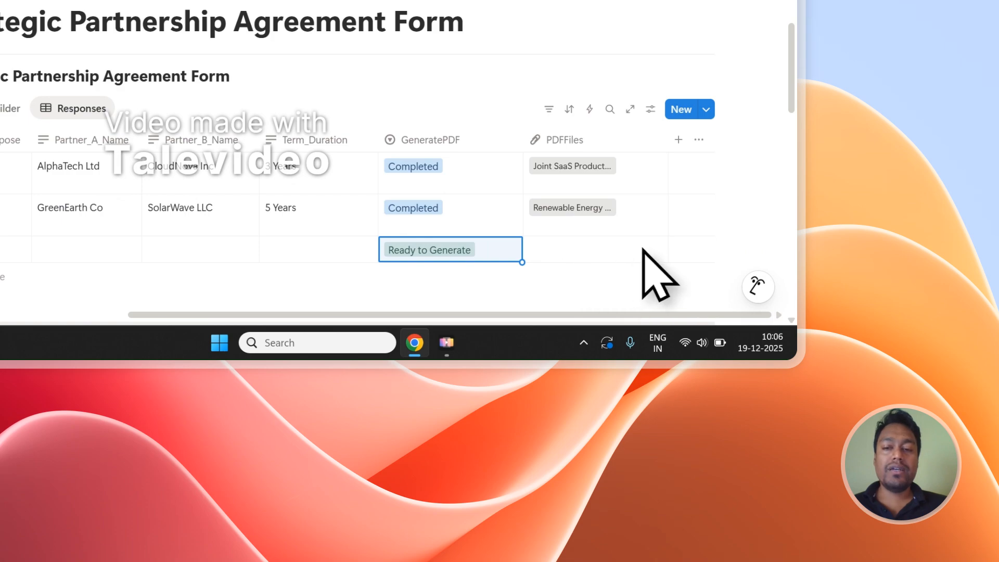
left_click_drag(523, 131, 501, 132)
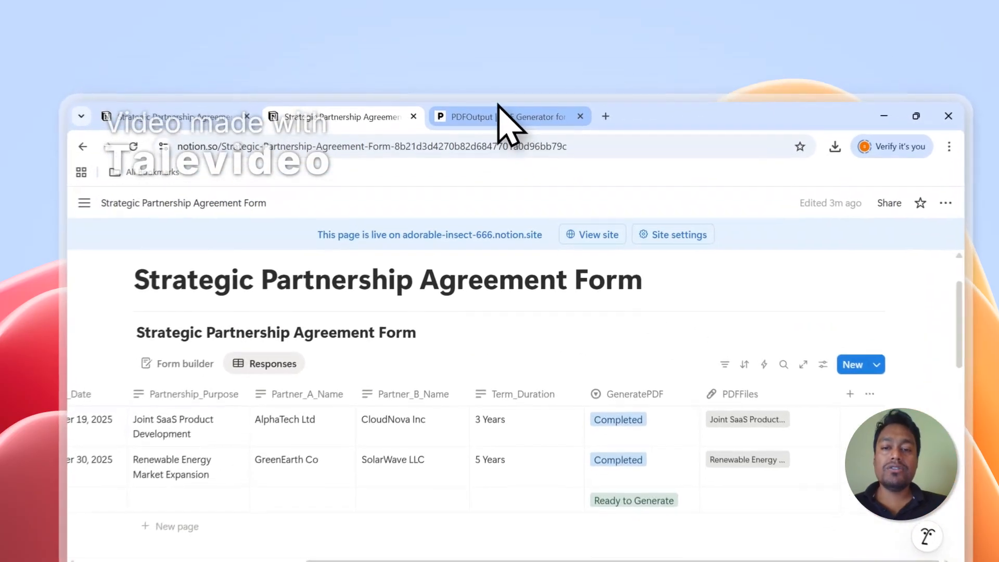
Review PDFOutput's database, document and mapping sections alongside the Notion responses table
left_click(504, 76)
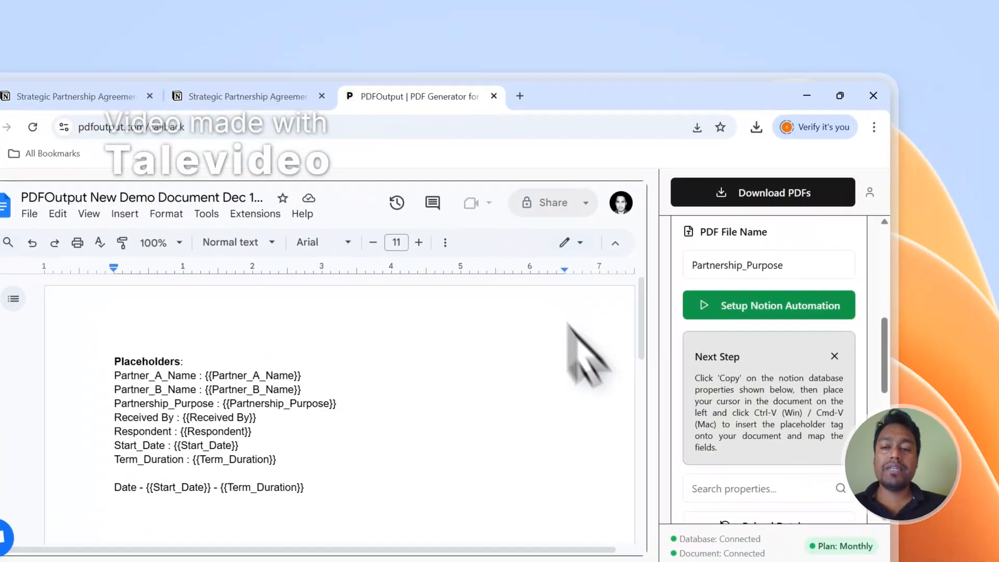
scroll(779, 328, "up", 3)
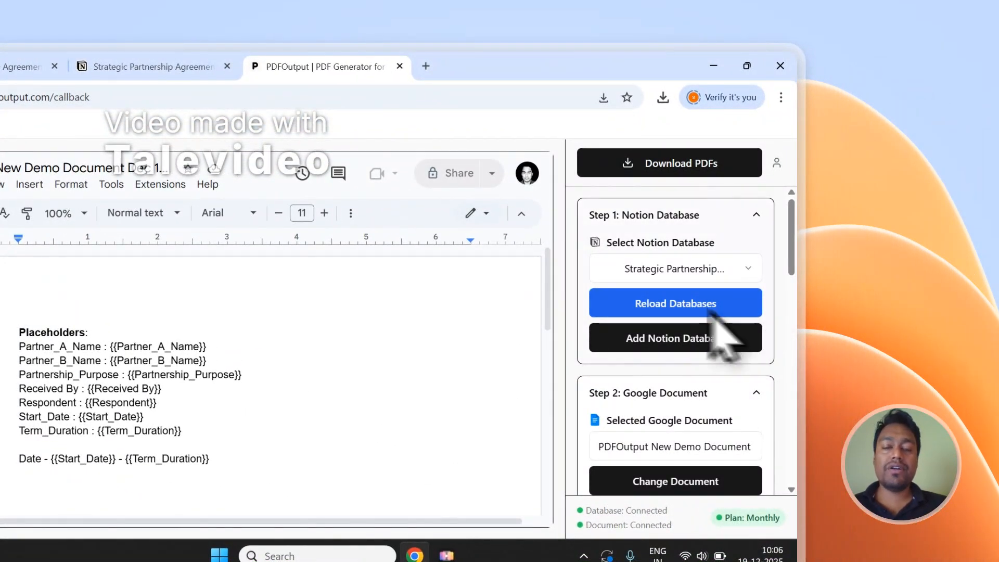
left_click(153, 66)
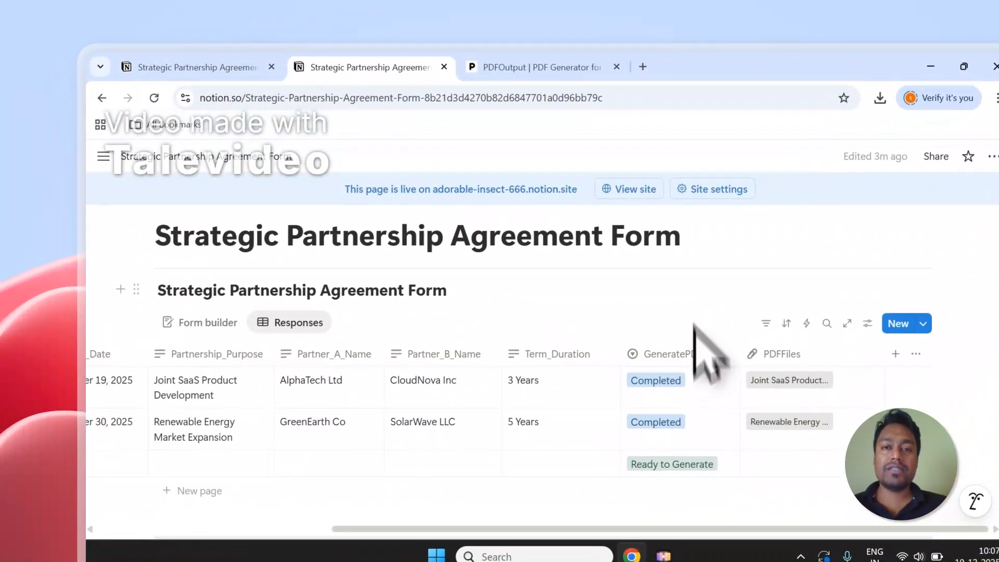
left_click(536, 67)
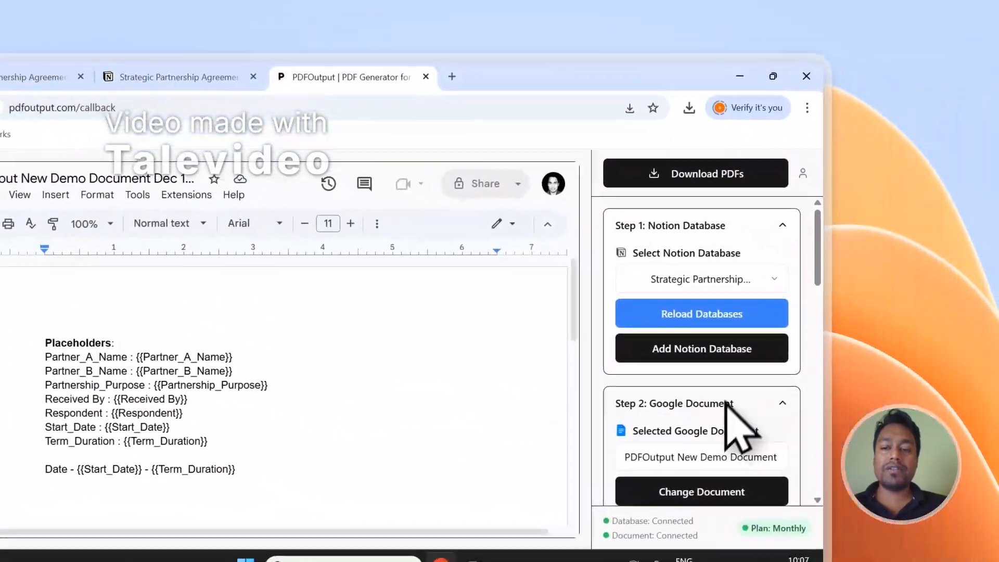
scroll(726, 406, "down", 5)
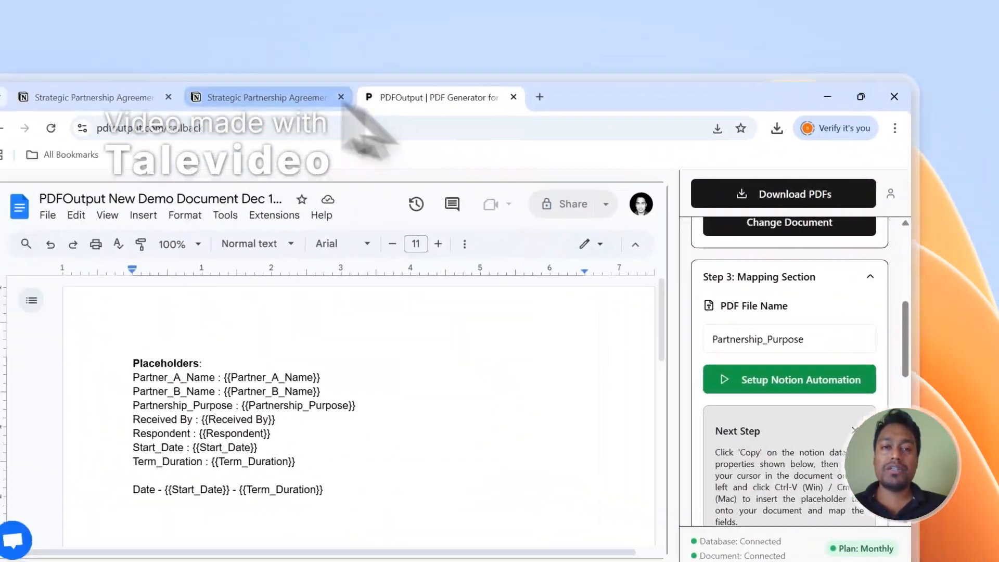
left_click(203, 68)
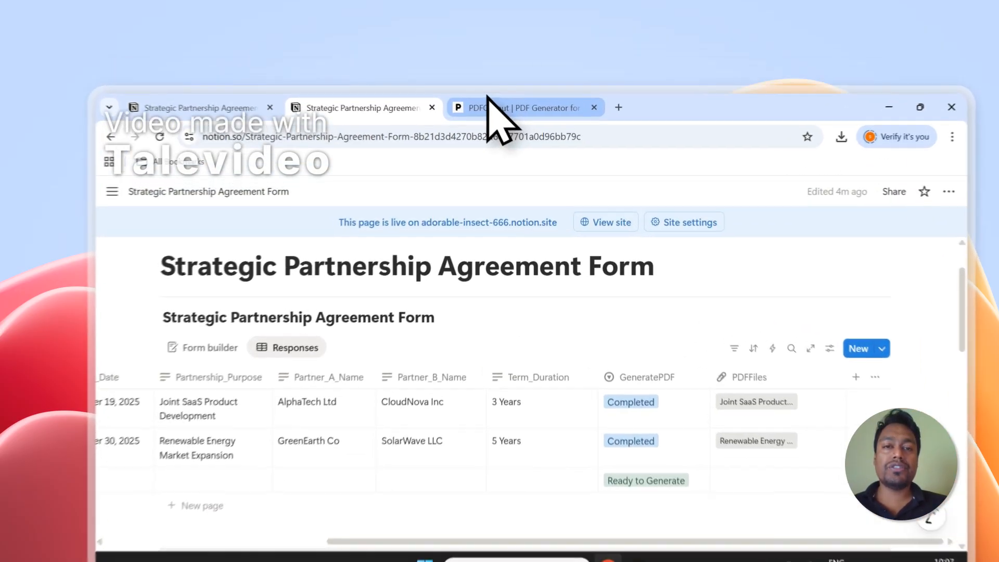
Open the support chat in PDFOutput and close it again
left_click(489, 76)
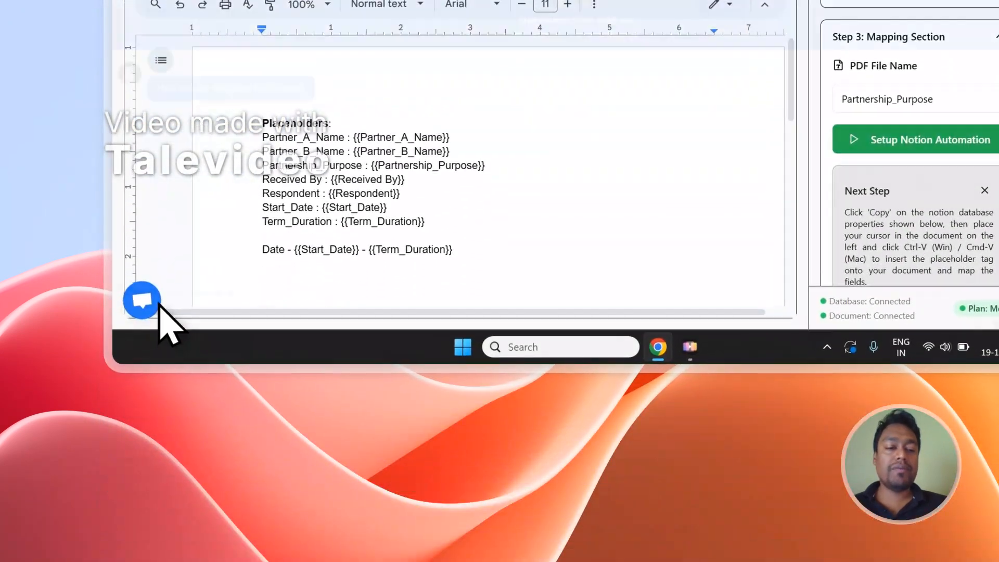
left_click(135, 520)
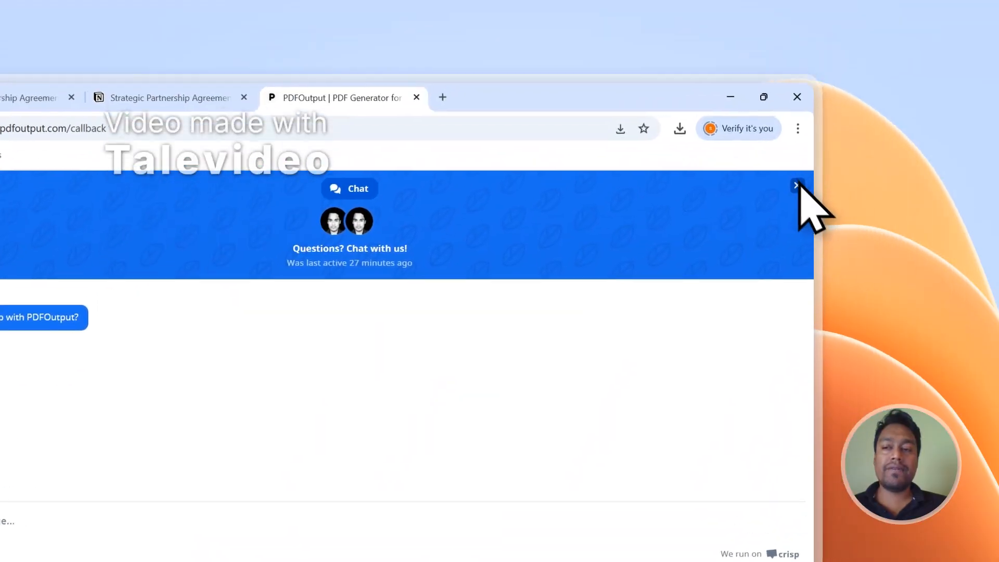
left_click(974, 8)
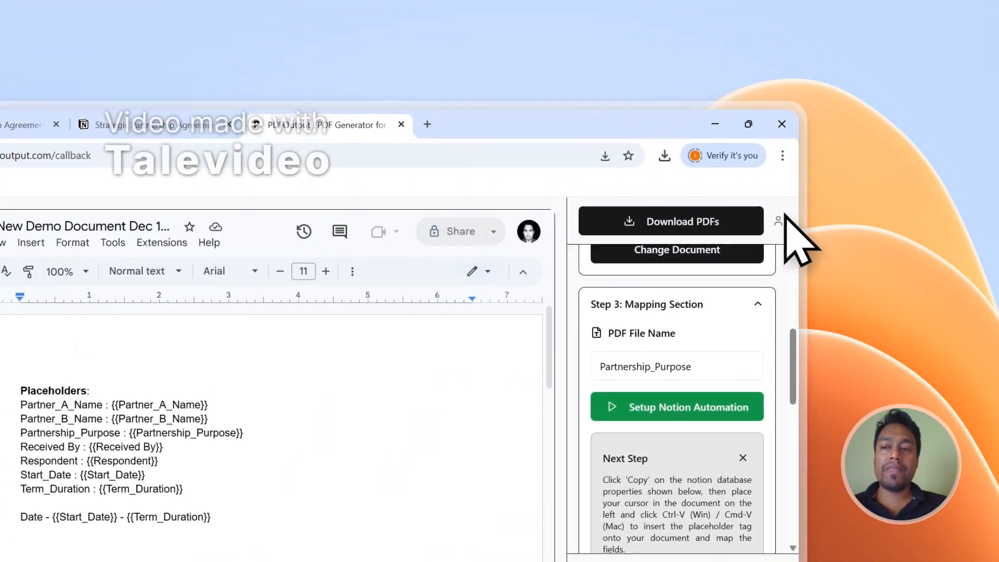
Sign out of PDFOutput and open the site's Contact page with the message form
left_click(971, 17)
left_click(674, 340)
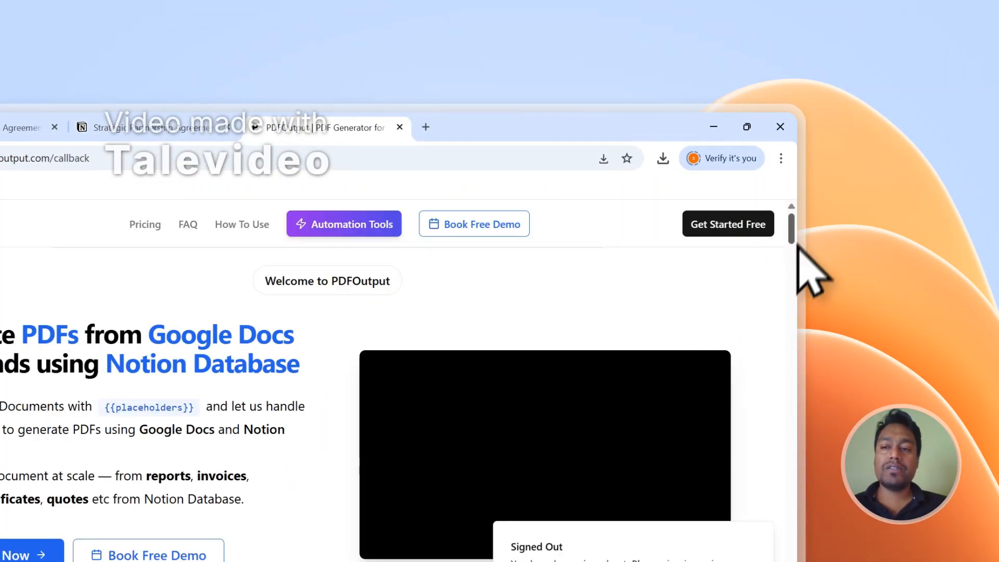
scroll(796, 312, "down", 10)
left_click_drag(801, 360, 798, 376)
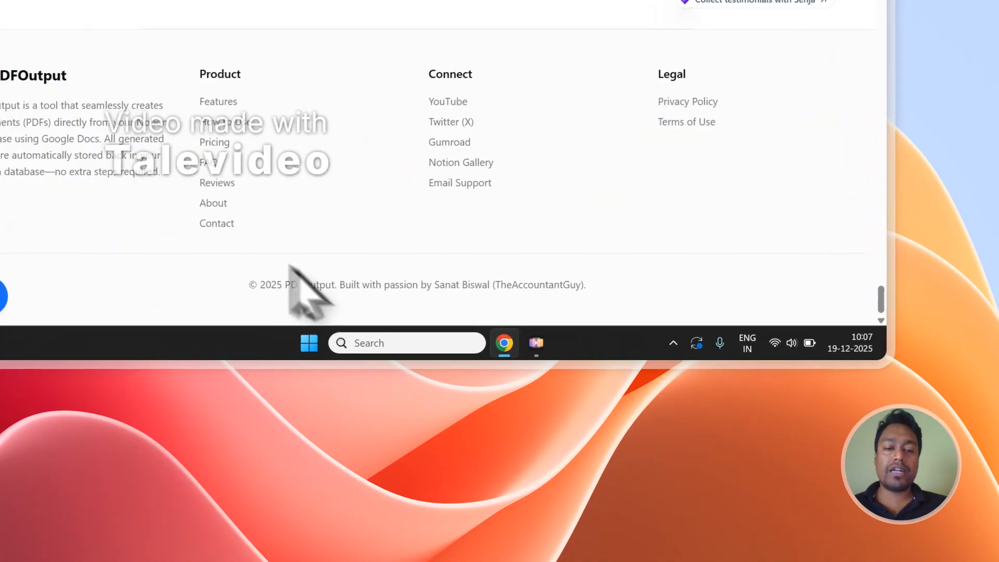
left_click(234, 223)
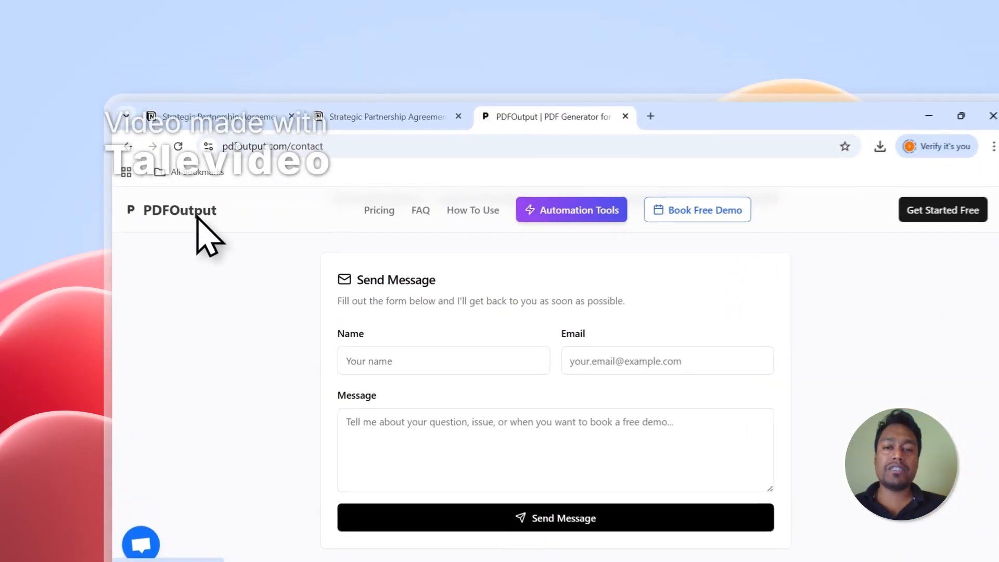
Open the PDFOutput home page and return to the Notion responses table to check the new entry's GeneratePDF status
left_click(174, 159)
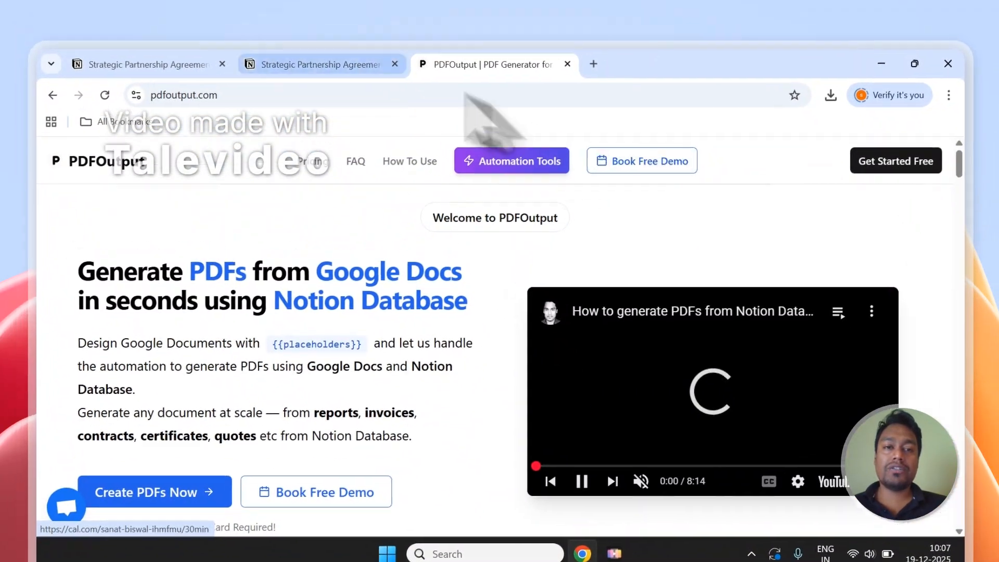
left_click(338, 54)
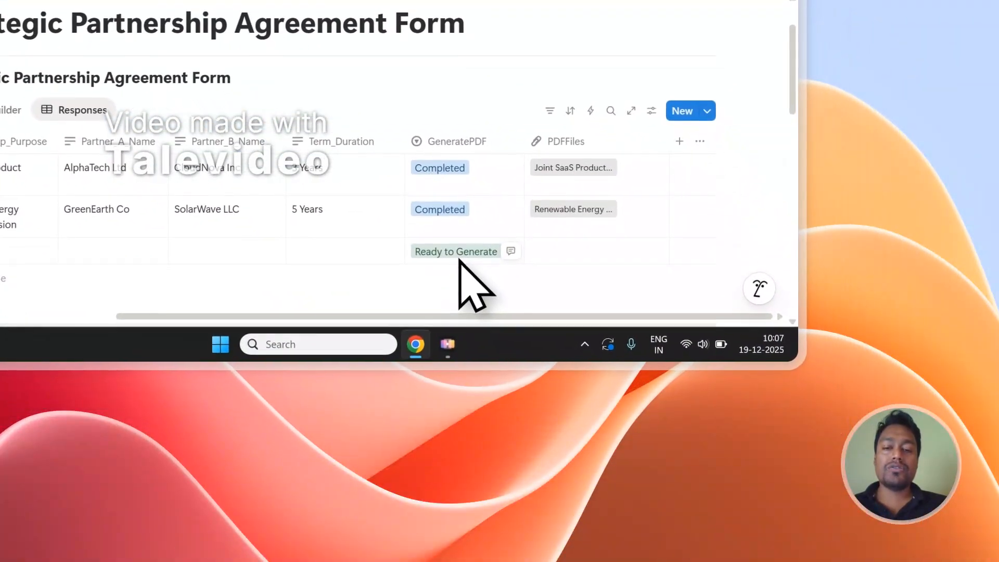